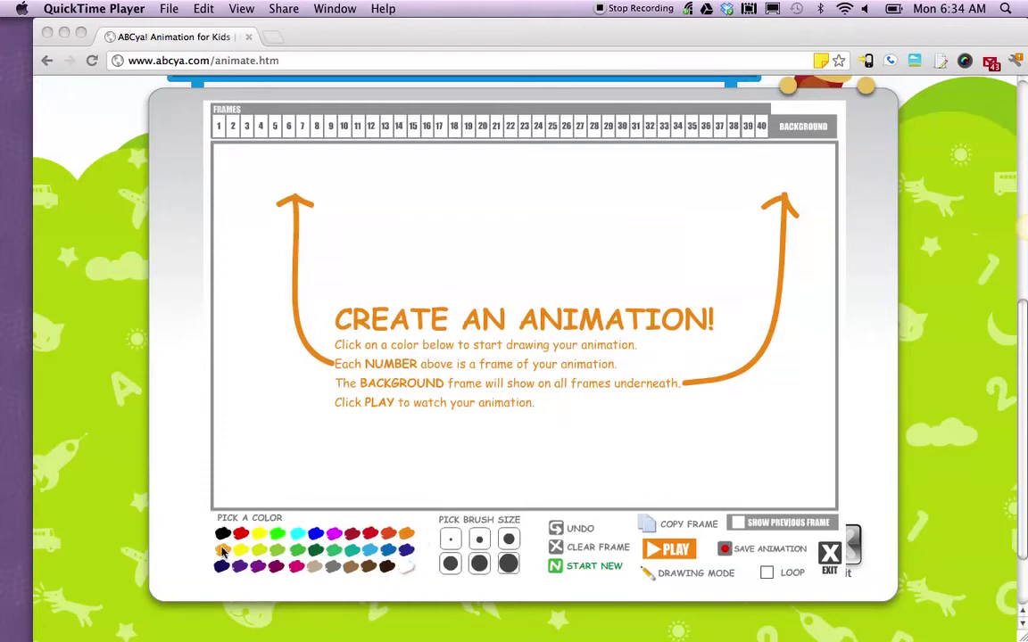
- Return to the ABCya! Animate page and pick purple paint to clear the start instructions
left_click(258, 568)
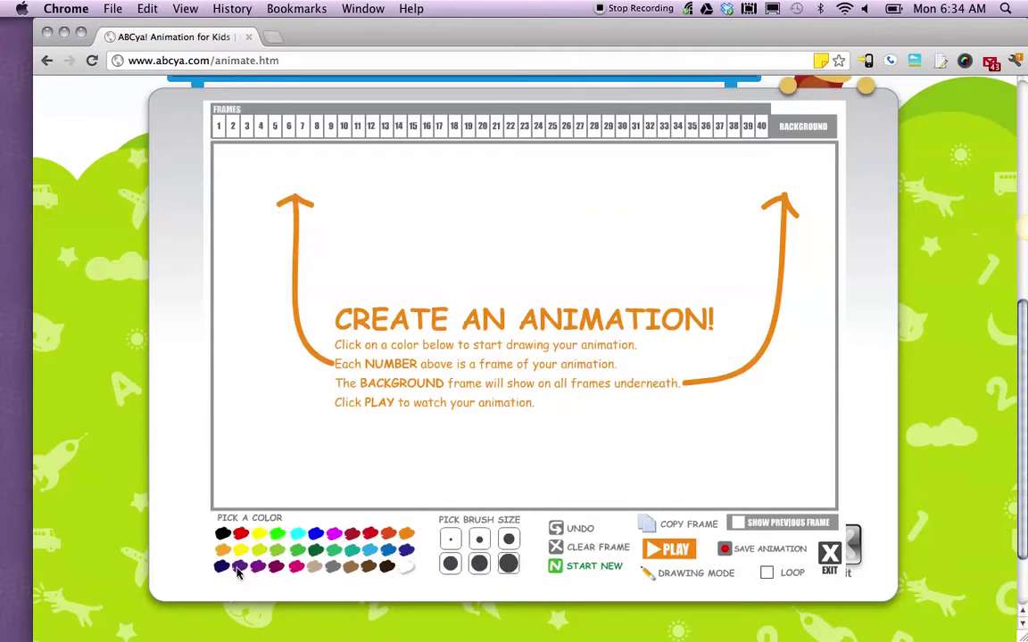
left_click(384, 272)
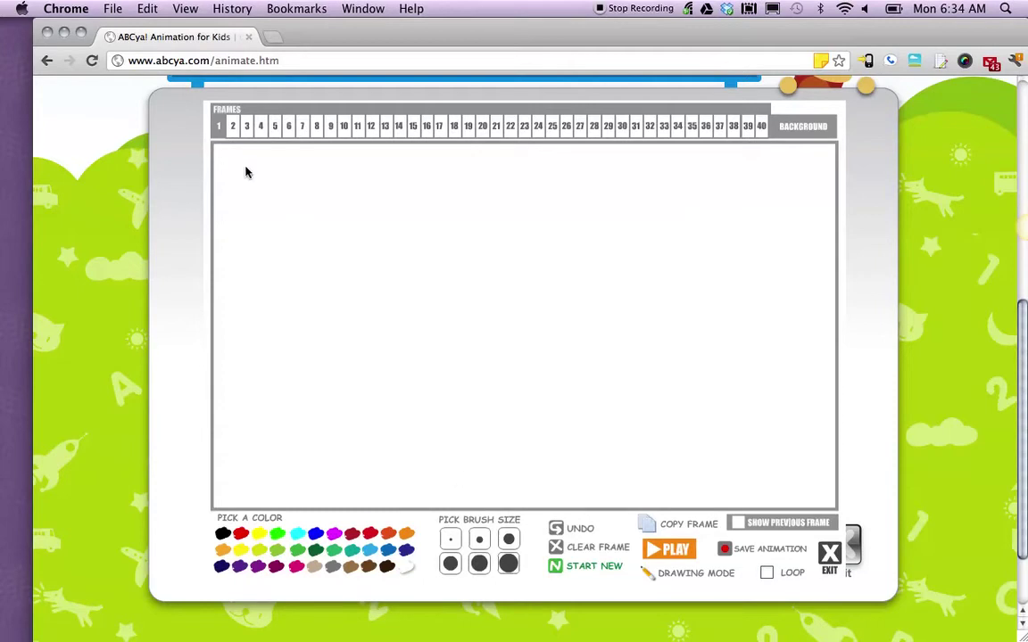
- Paint a purple ball near the top-left of frame 1 and turn on Show Previous Frame
left_click_drag(247, 172, 239, 176)
left_click(232, 126)
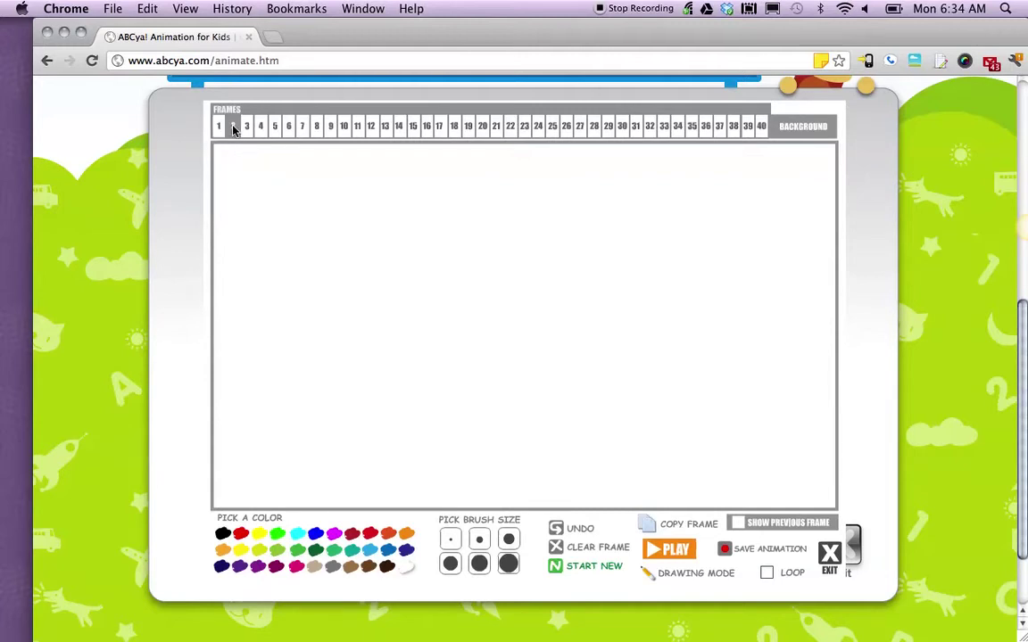
left_click(218, 126)
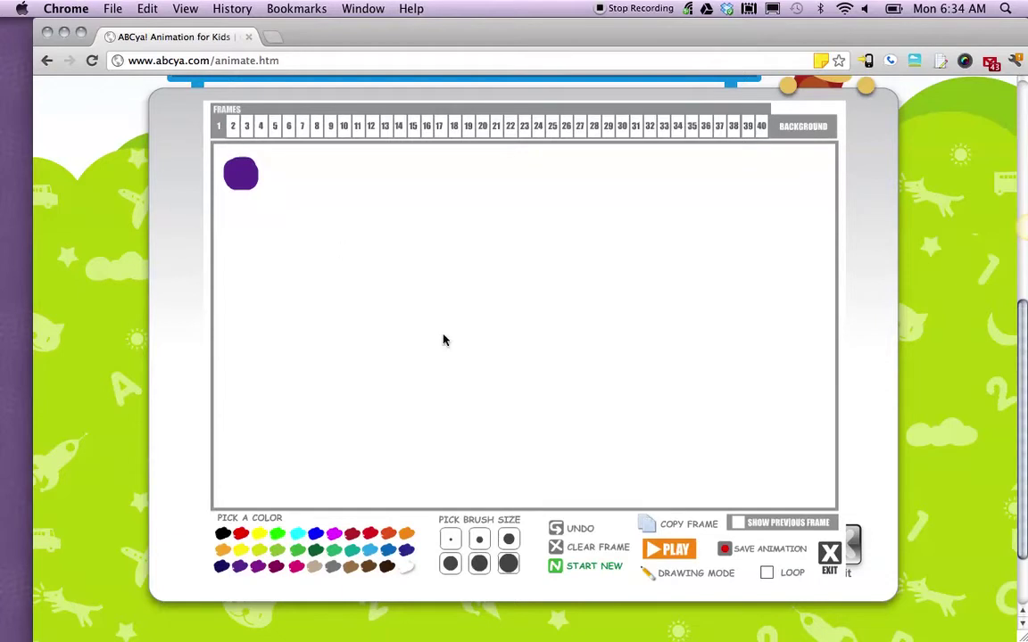
left_click(737, 525)
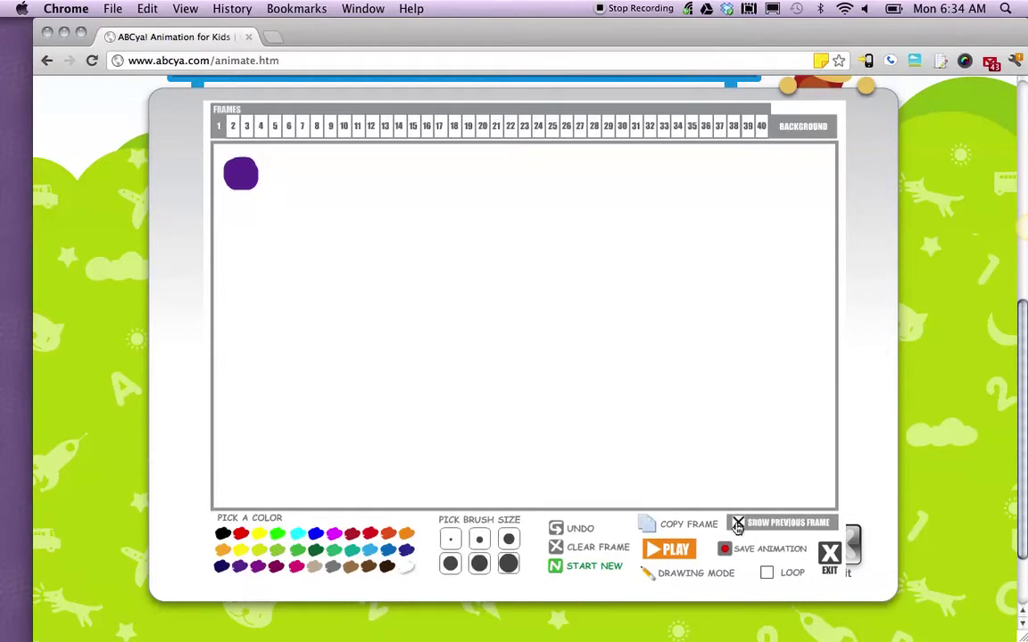
- Paint the purple ball slightly lower-right in frame 2, then start on frame 3
left_click(233, 128)
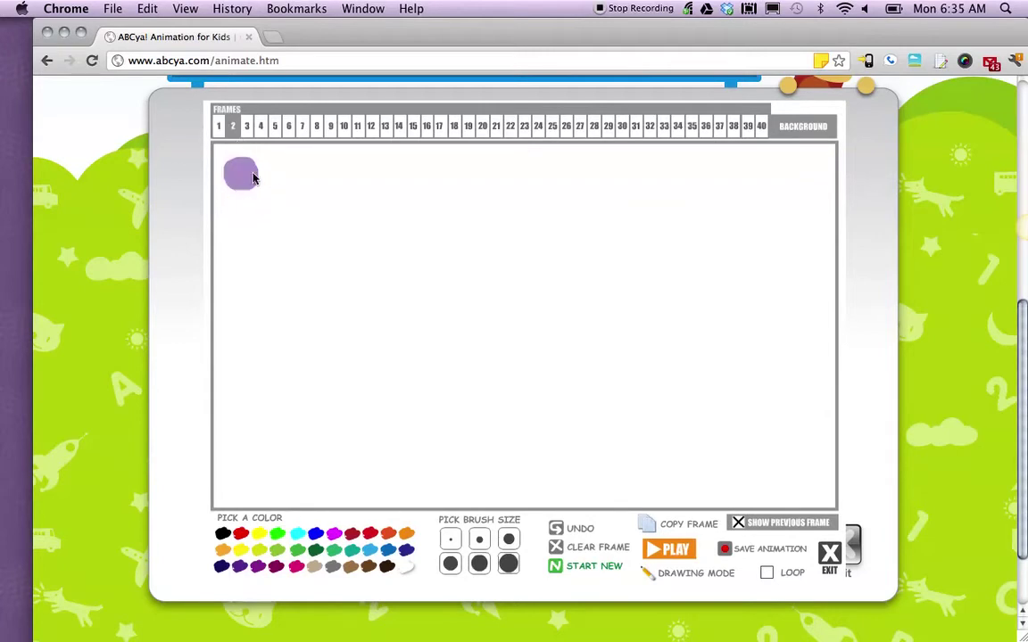
scroll(232, 284, "down", 3)
scroll(257, 358, "up", 3)
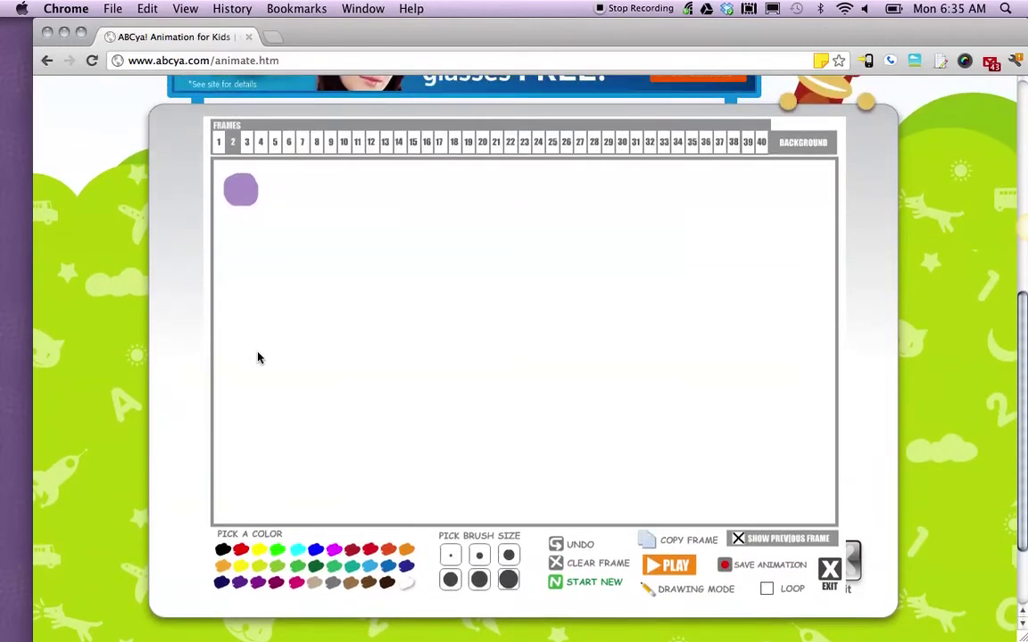
left_click_drag(241, 193, 239, 174)
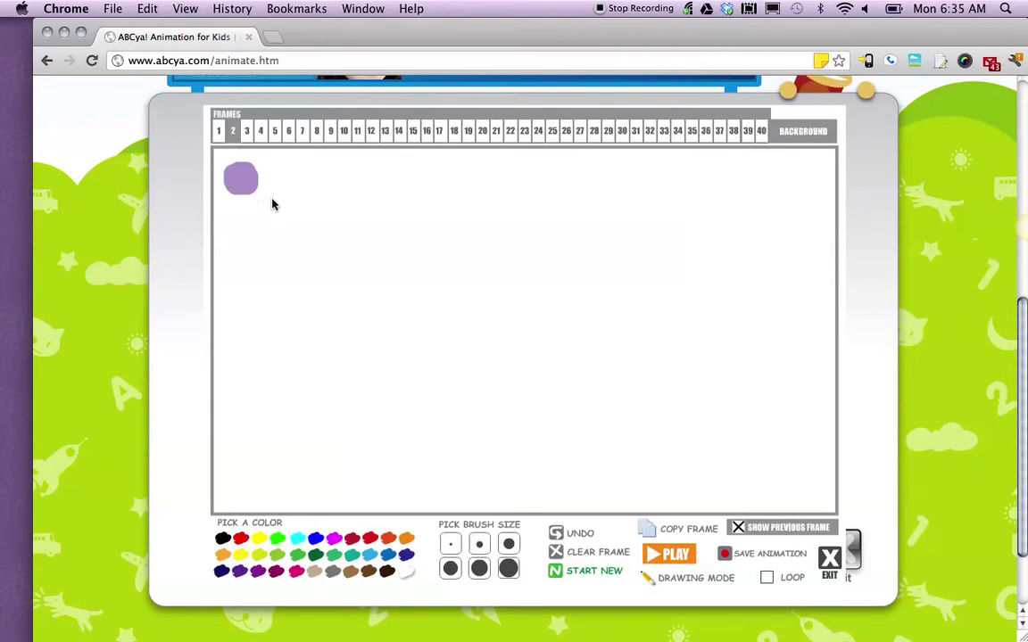
mouse_move(265, 197)
left_mouse_down()
mouse_move(251, 191)
mouse_move(261, 201)
left_mouse_up()
left_click(247, 132)
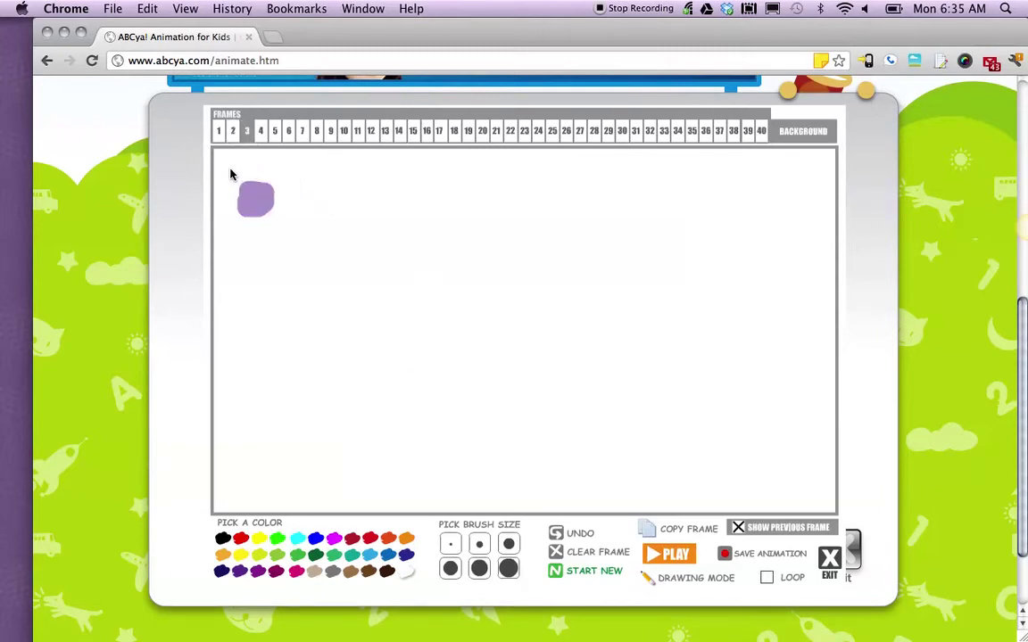
left_click_drag(241, 189, 254, 196)
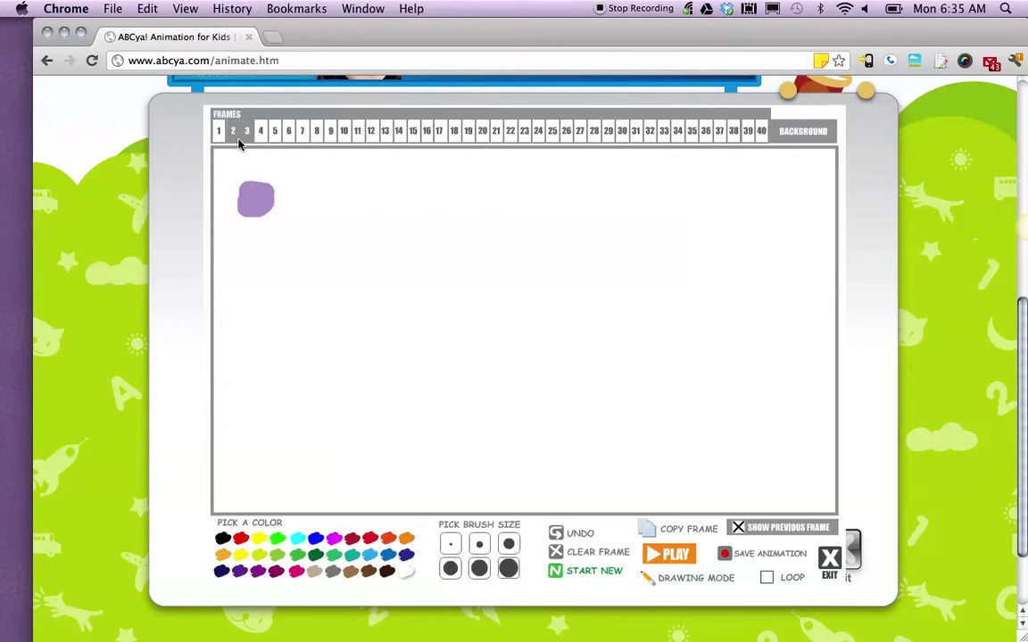
left_click(233, 131)
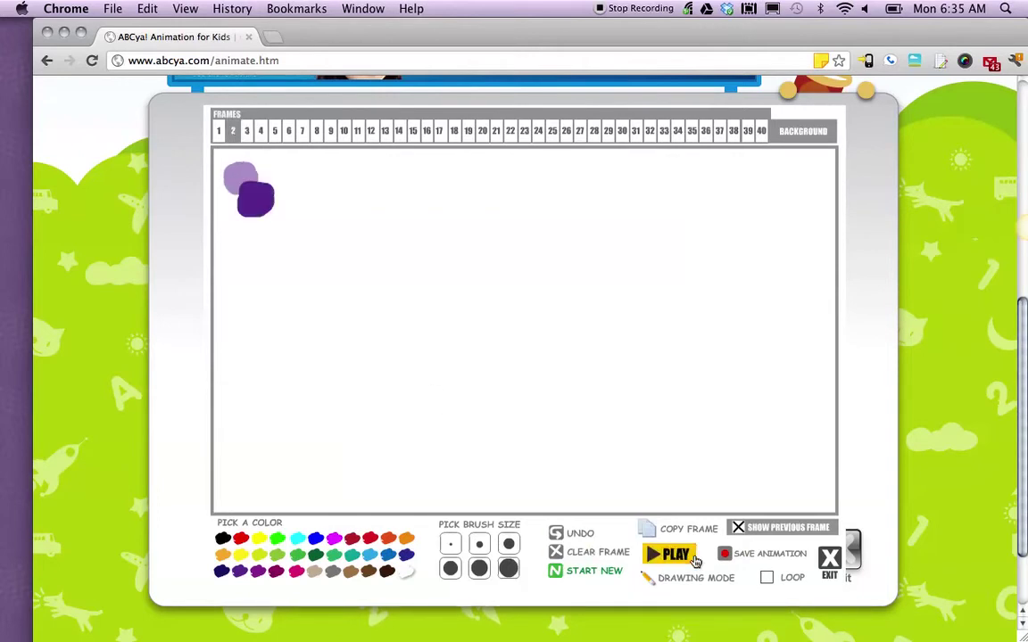
left_click(678, 530)
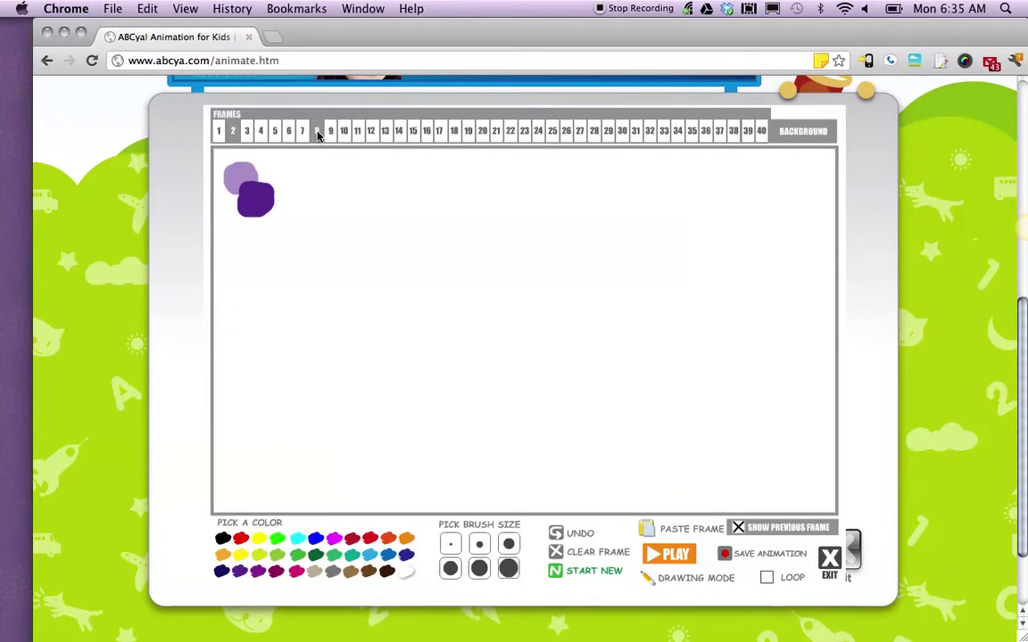
left_click(248, 131)
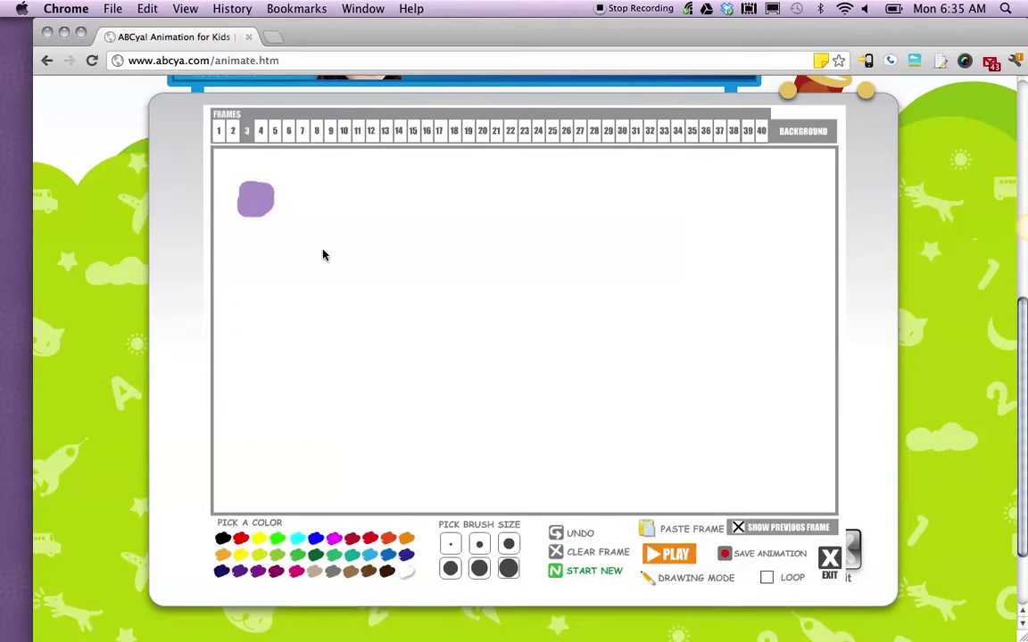
left_click(668, 531)
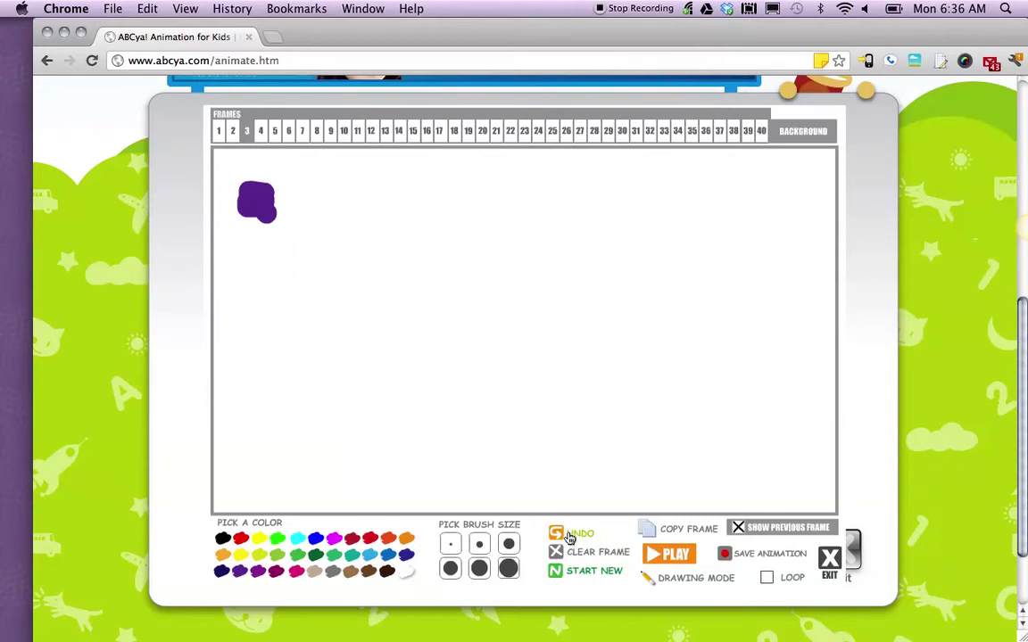
left_click(569, 536)
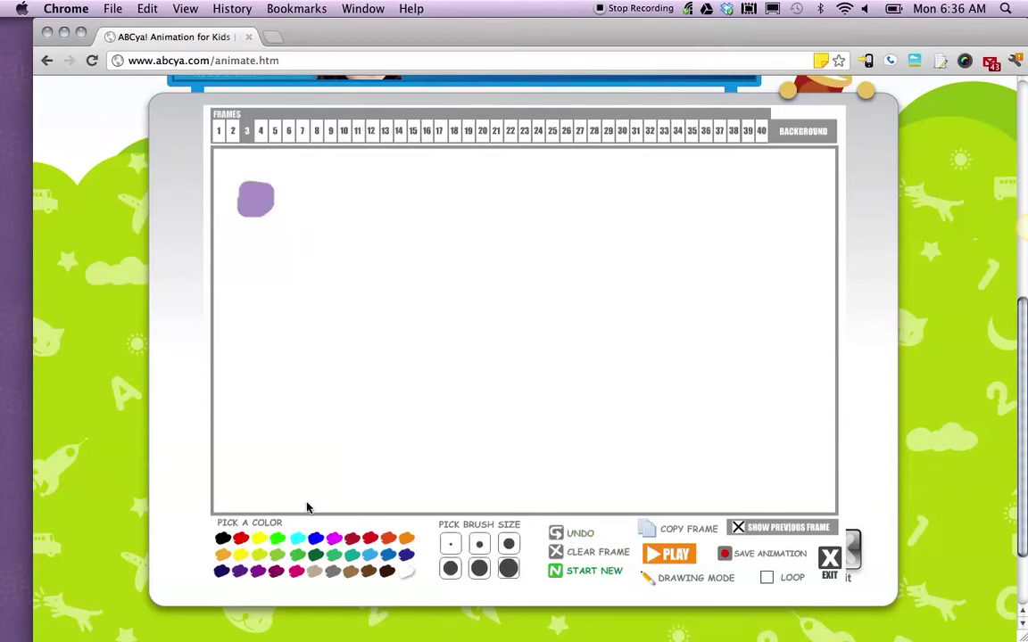
- Paint the purple ball progressively further down-right in frames 3, 4, 5 and 6
left_click(271, 214)
key("Right")
left_click(293, 234)
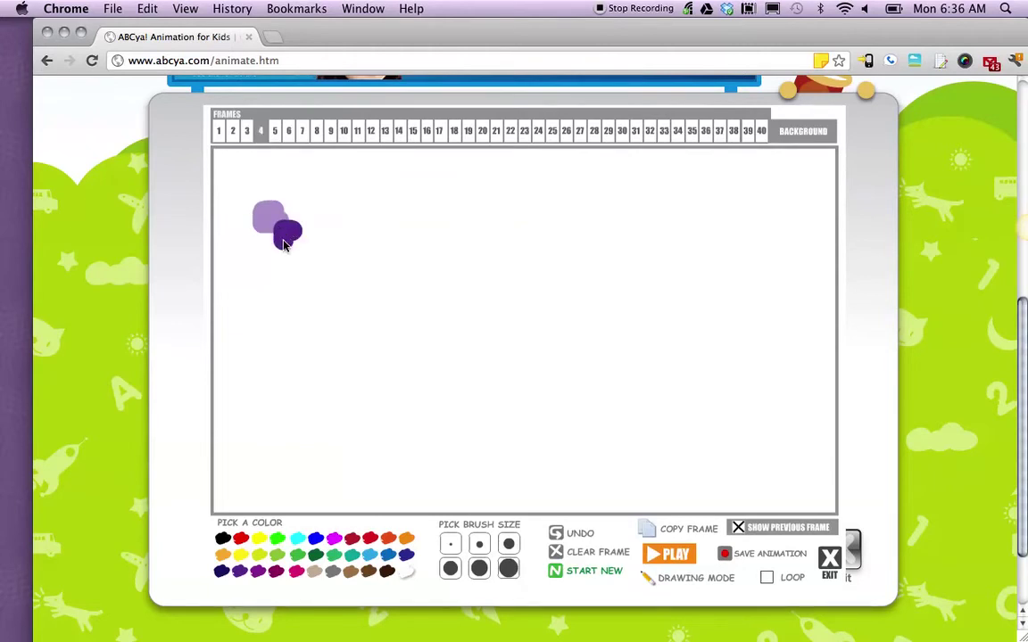
left_click(276, 138)
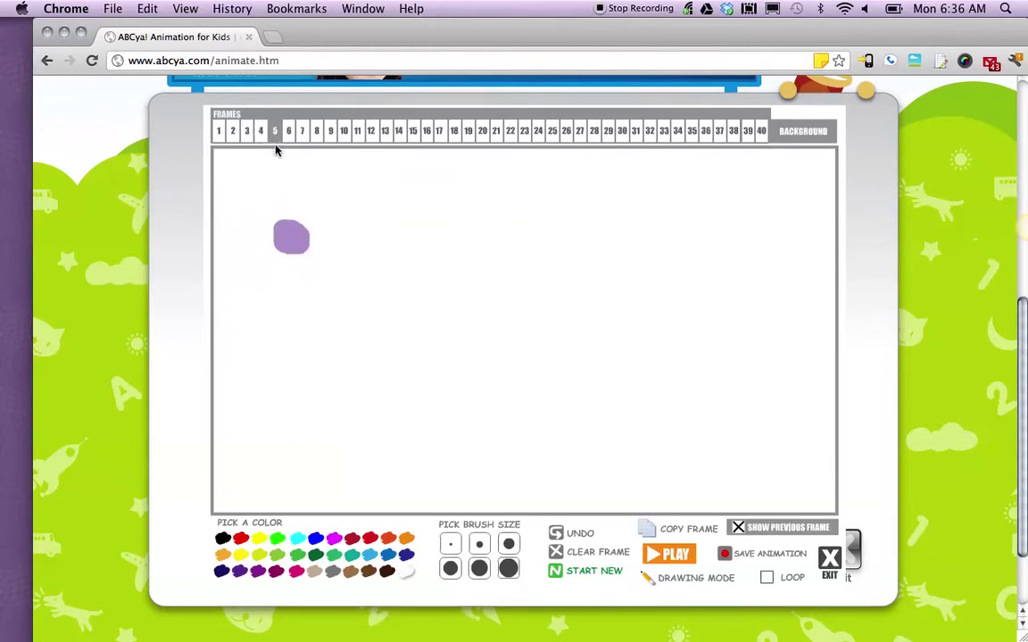
left_click(315, 256)
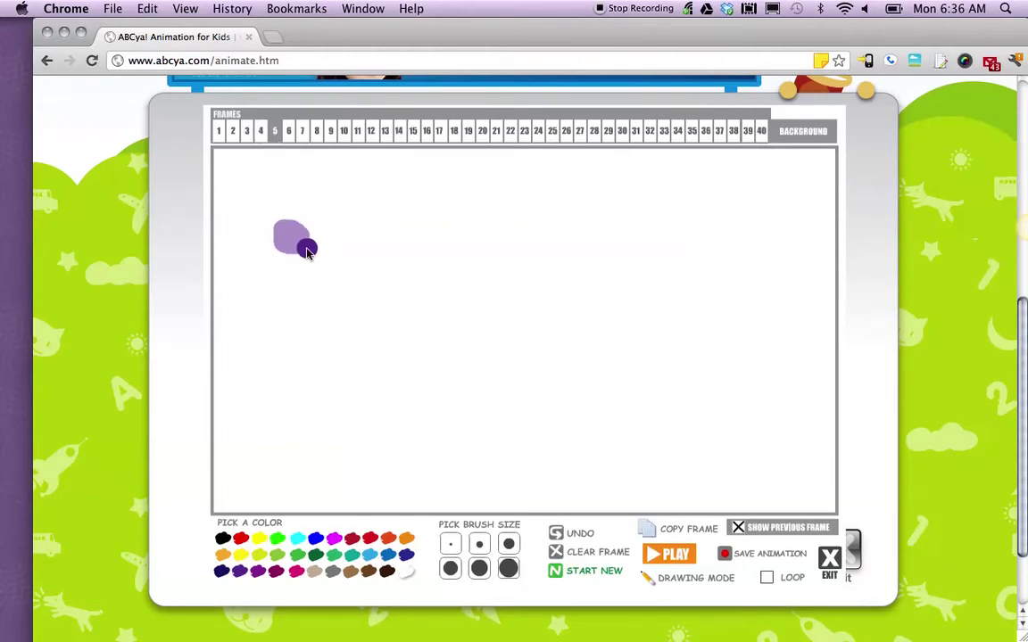
left_click(288, 133)
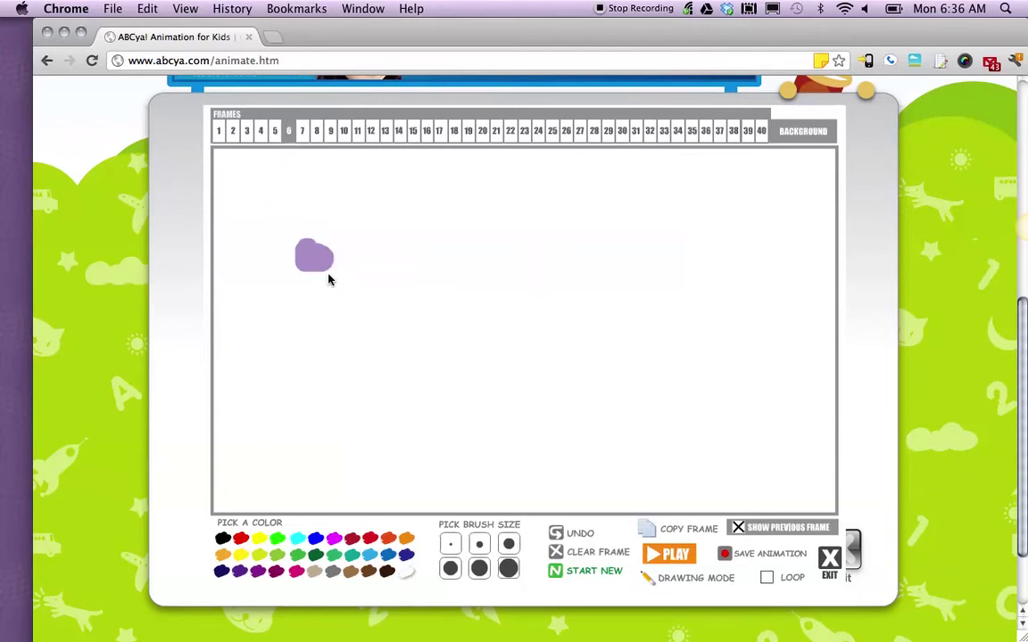
left_click(327, 277)
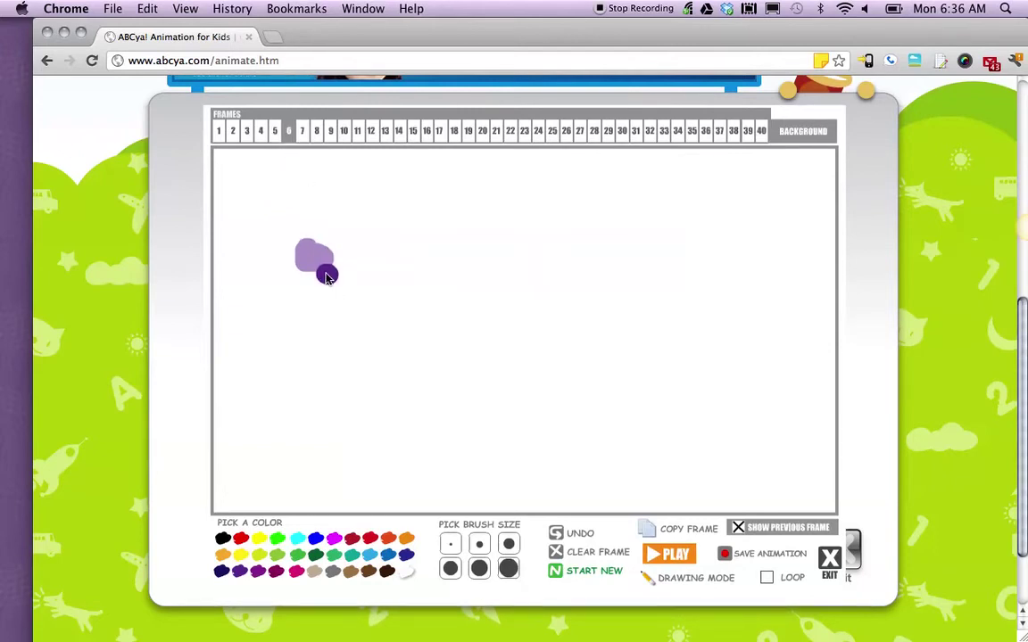
left_click_drag(327, 277, 331, 279)
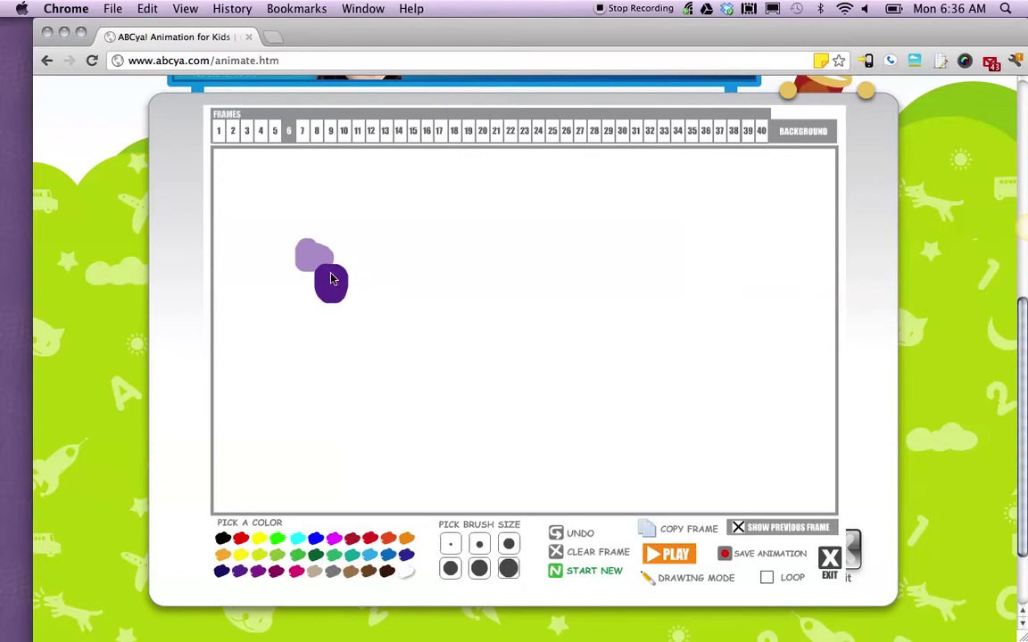
- Continue the diagonal fall, painting the ball further down-right in frames 7, 8 and 9
left_click(303, 132)
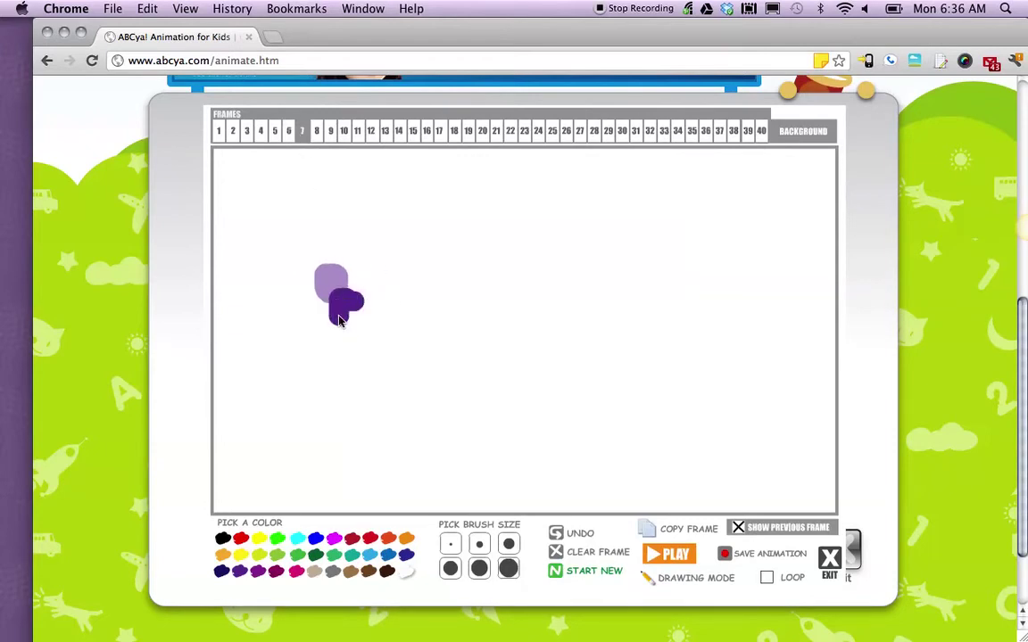
left_click_drag(341, 323, 349, 311)
left_click(316, 131)
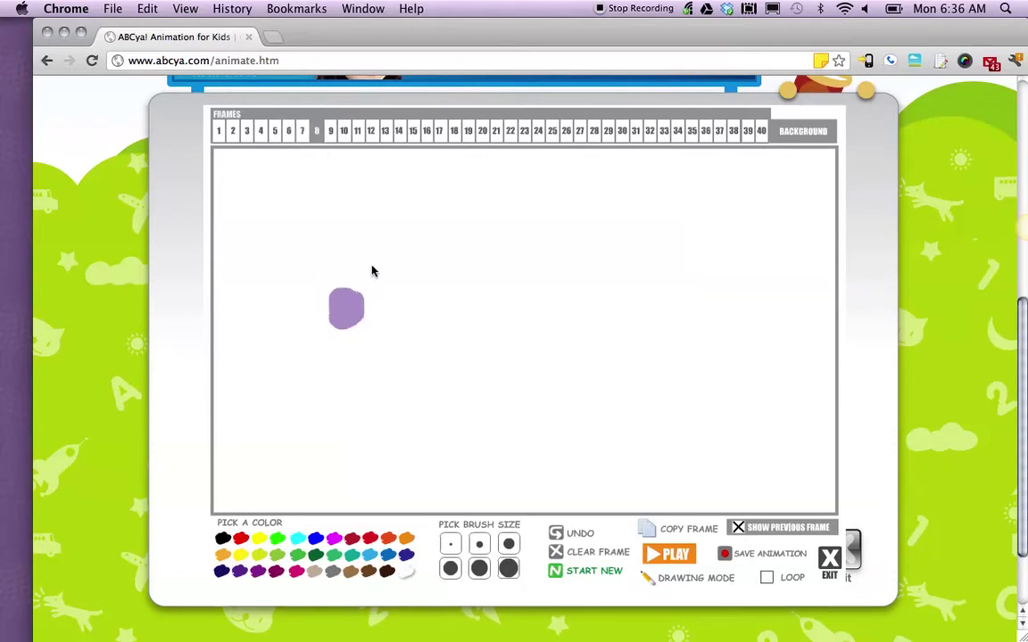
mouse_move(354, 324)
left_mouse_down()
mouse_move(349, 332)
mouse_move(361, 328)
left_mouse_up()
left_click(330, 133)
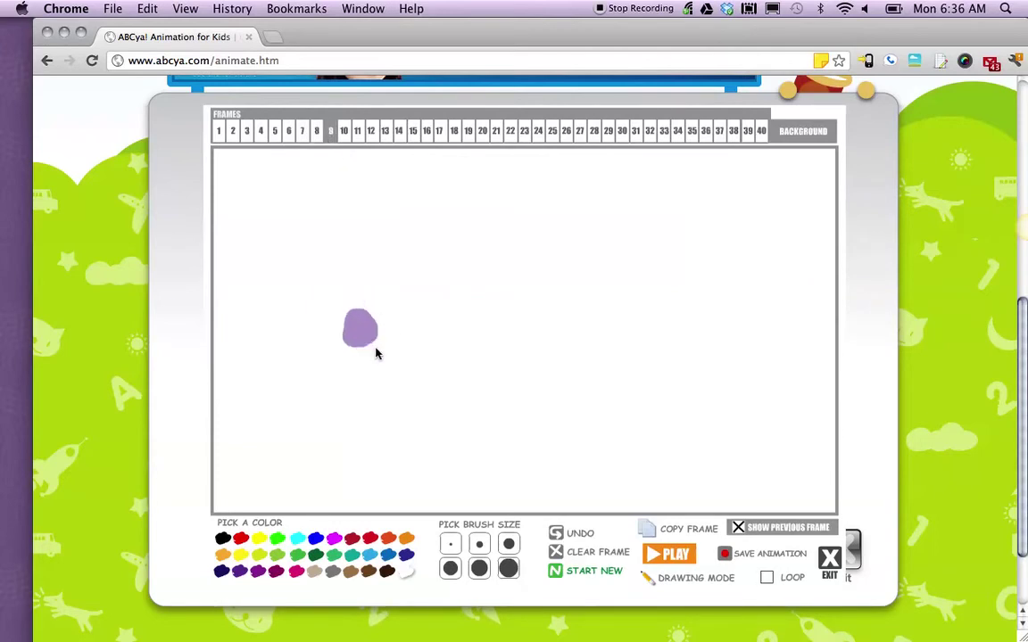
mouse_move(381, 349)
left_mouse_down()
mouse_move(368, 341)
mouse_move(387, 376)
left_mouse_up()
left_click(343, 132)
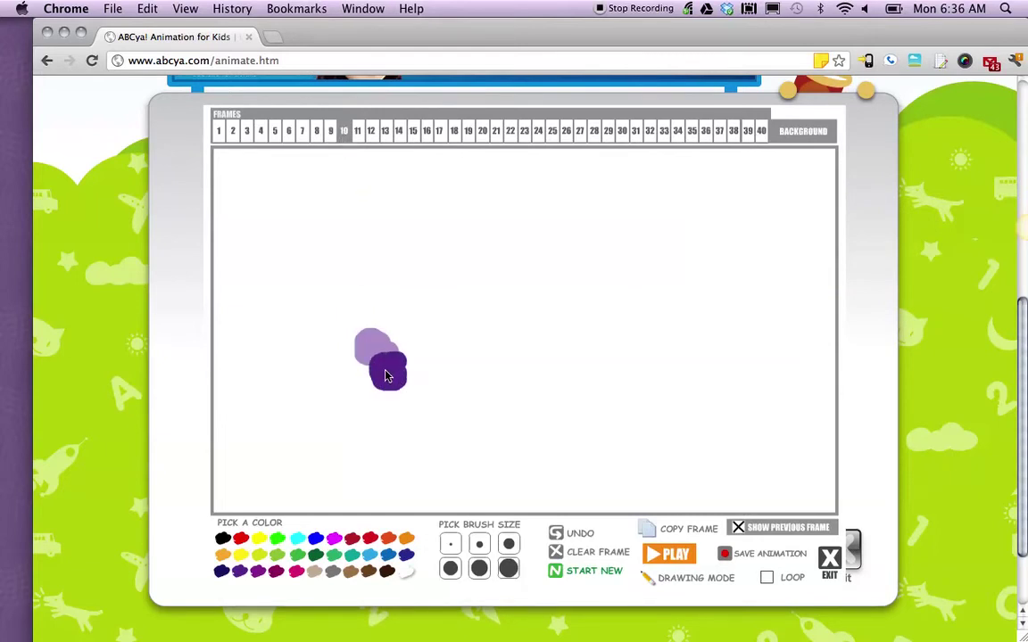
- Preview the animation three times, then enable LOOP and play it continuously
left_click(668, 557)
left_click(669, 560)
left_click(668, 560)
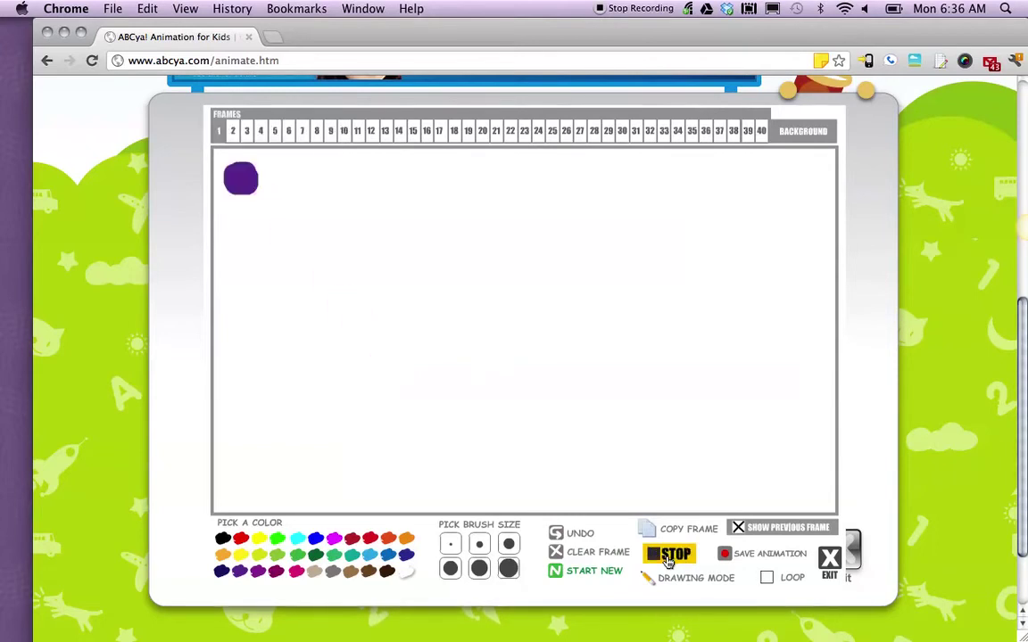
left_click(768, 580)
left_click(669, 555)
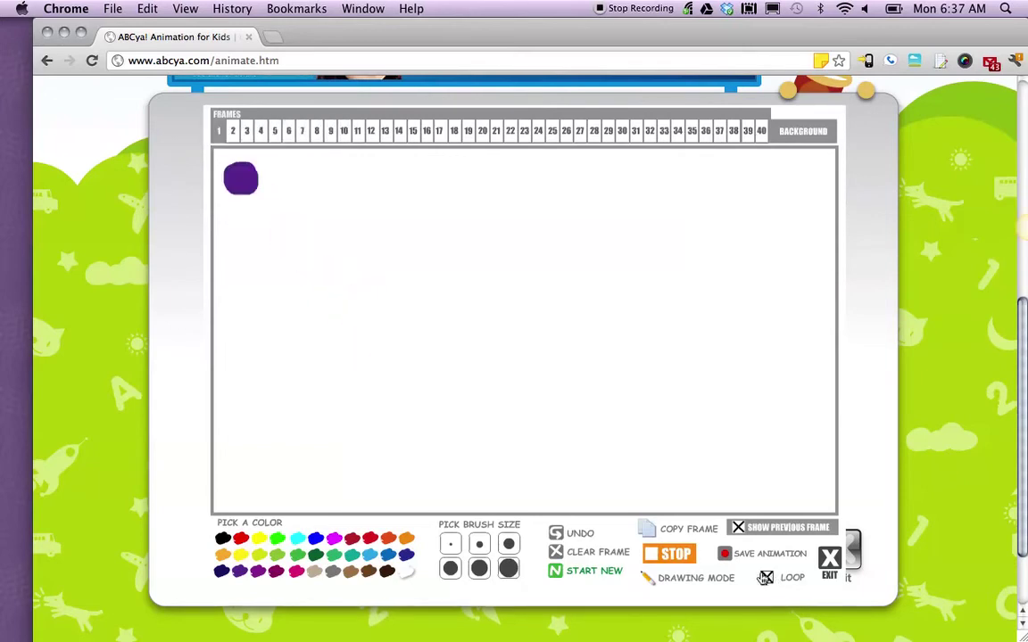
- Stop playback, then box-select and try moving frame 10's purple ball in Select Mode
left_click(671, 555)
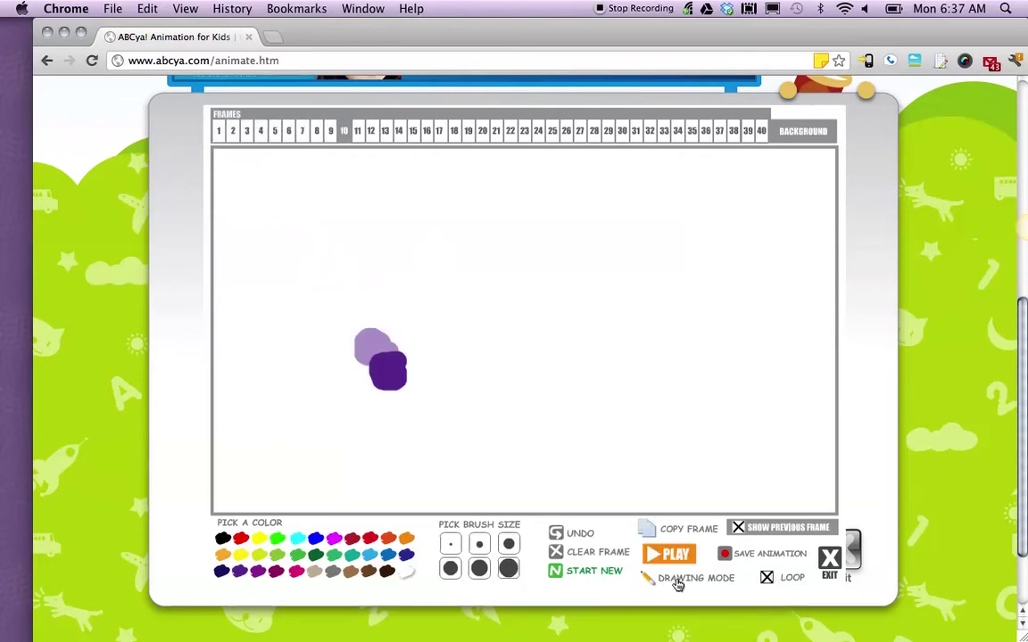
left_click(676, 580)
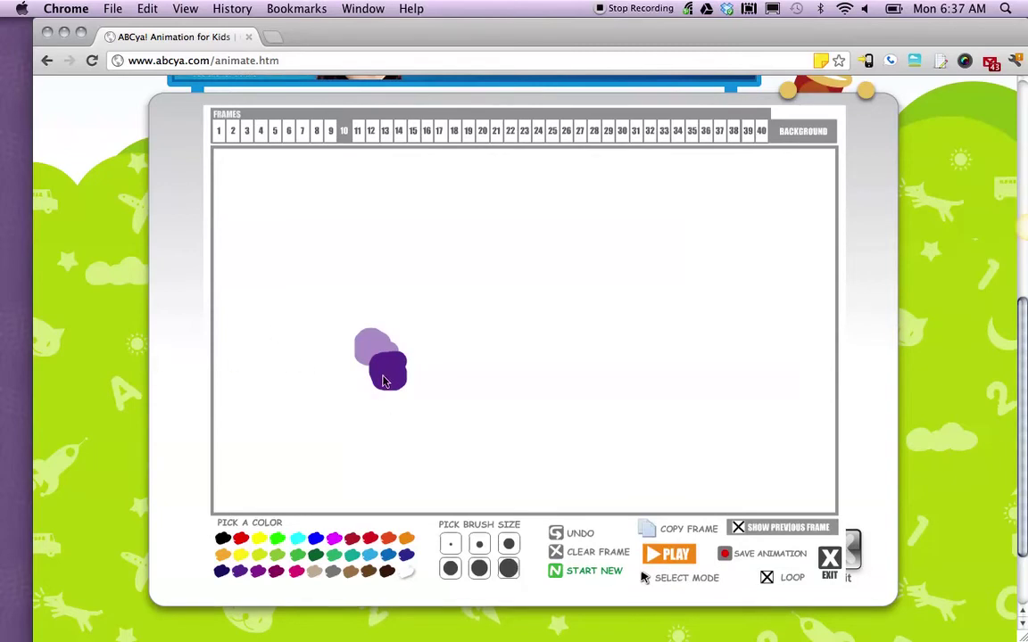
left_click_drag(359, 342, 435, 400)
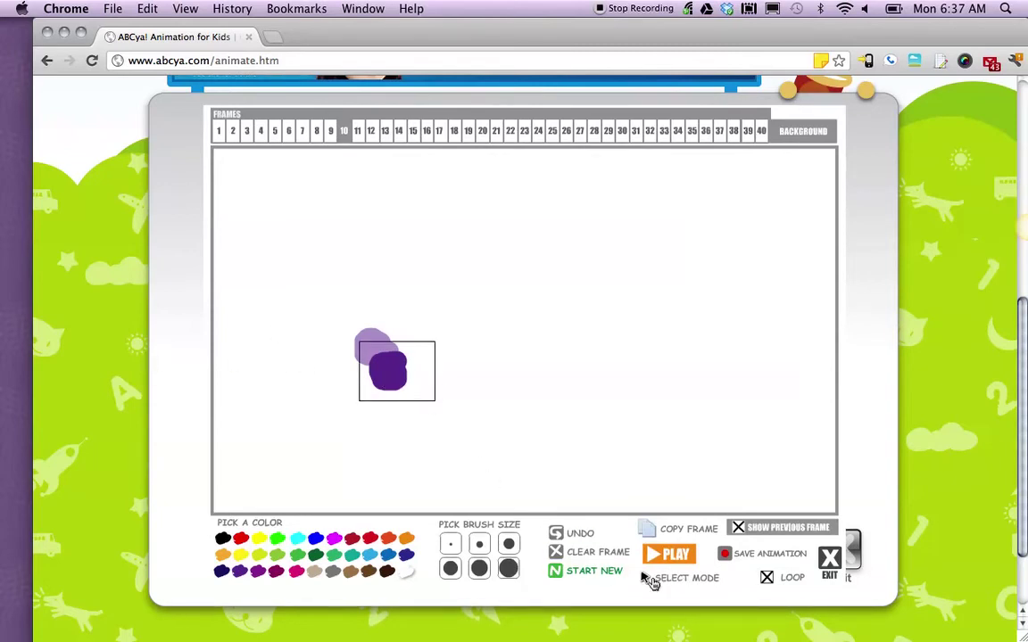
left_click_drag(367, 360, 379, 387)
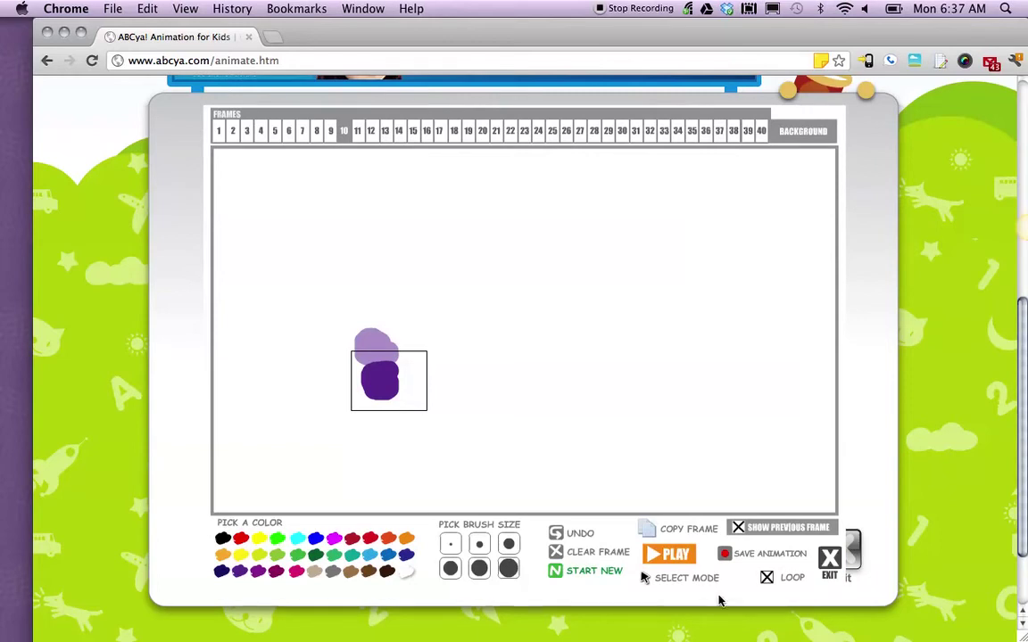
scroll(829, 562, "up", 4)
scroll(831, 563, "down", 4)
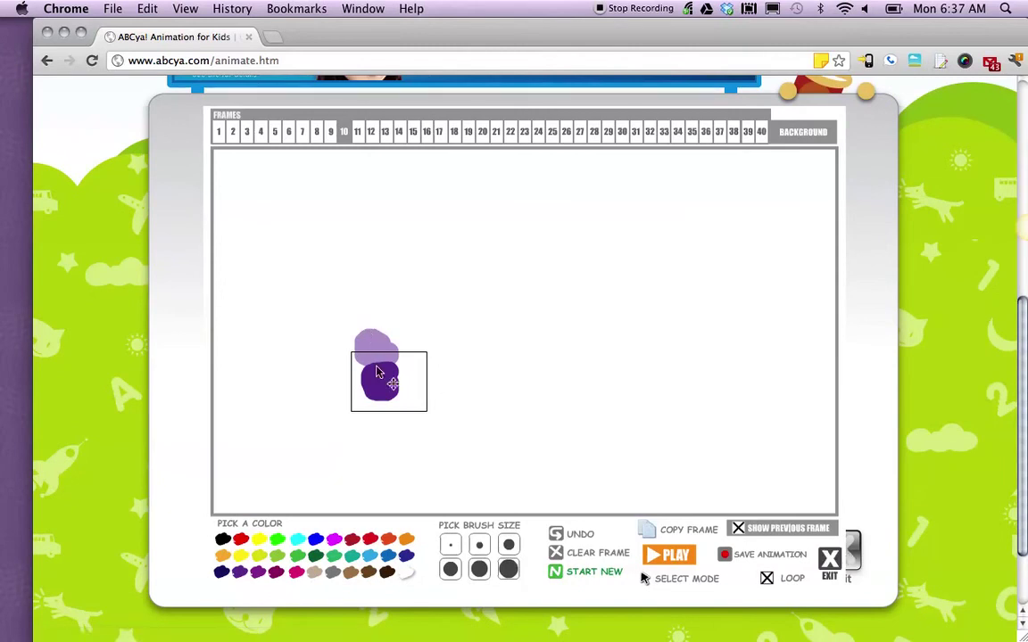
left_click_drag(383, 374, 386, 375)
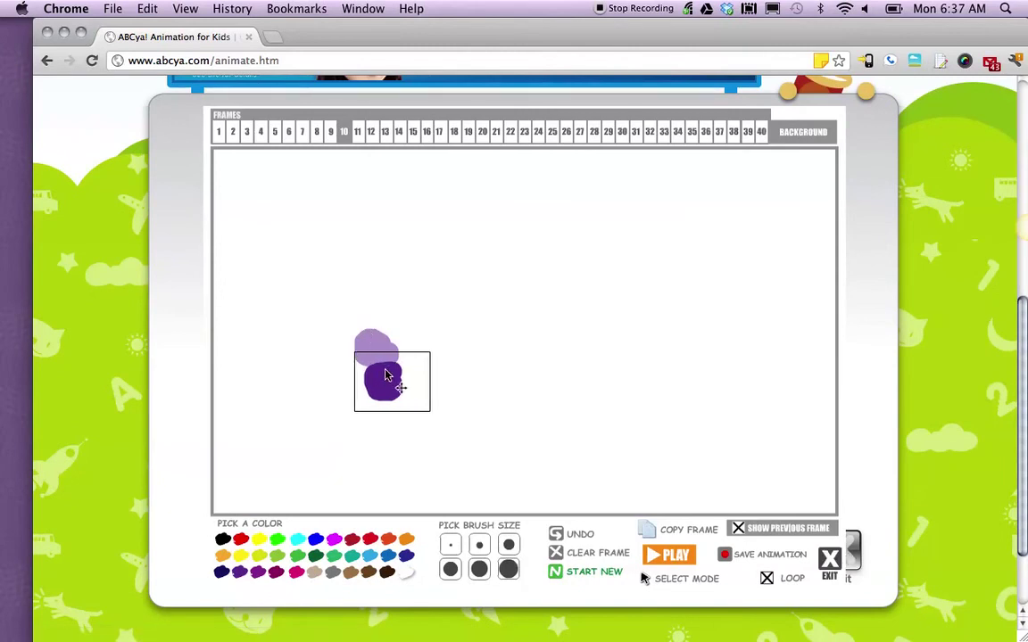
- Undo twice to remove the ball and confirm frame 10 is blank
left_click(555, 536)
left_click(555, 536)
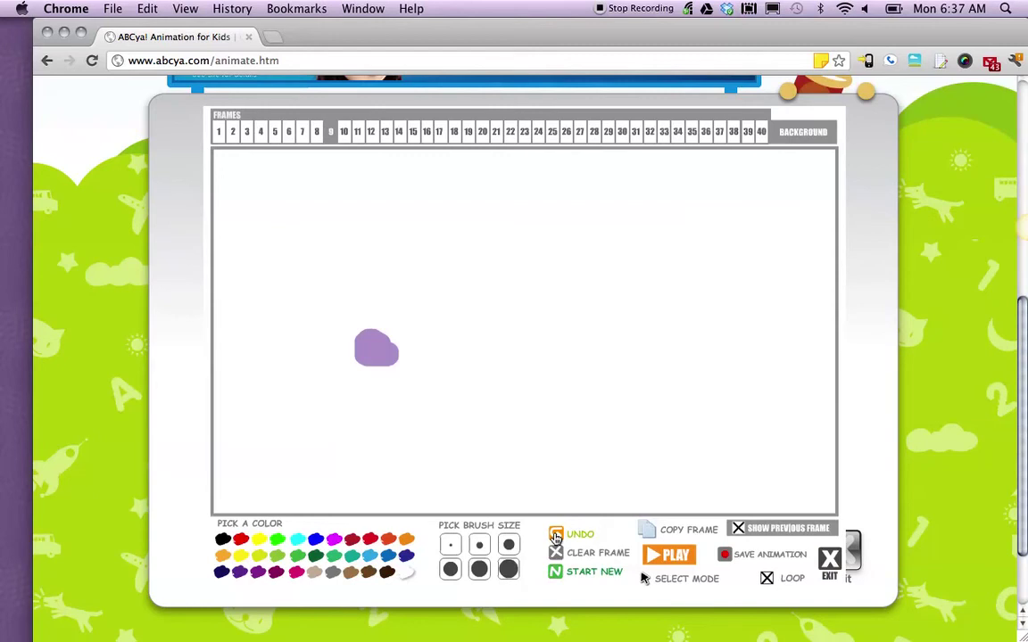
left_click(345, 132)
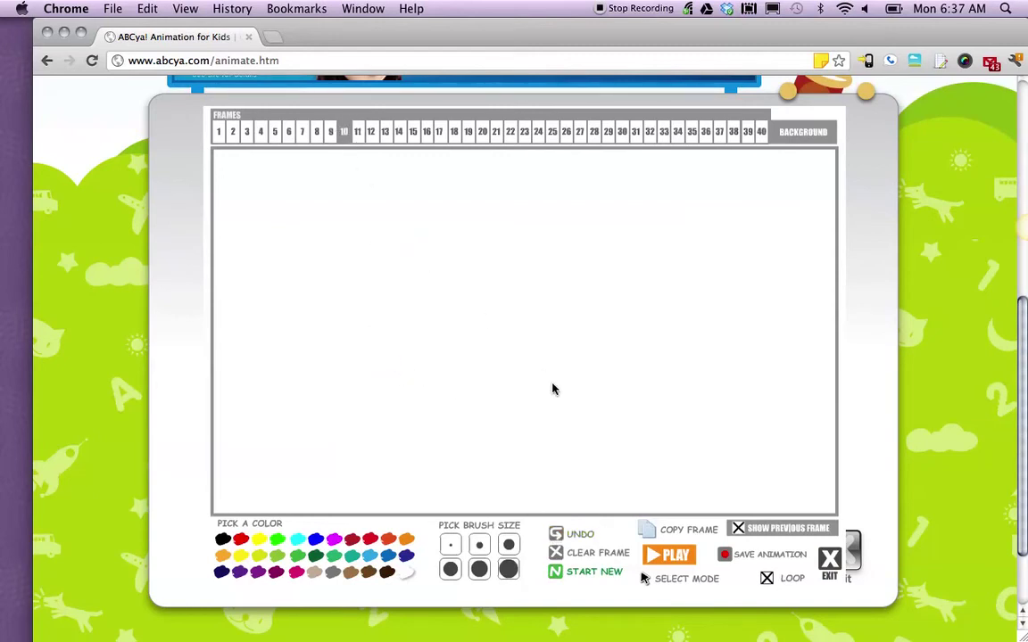
left_click(331, 133)
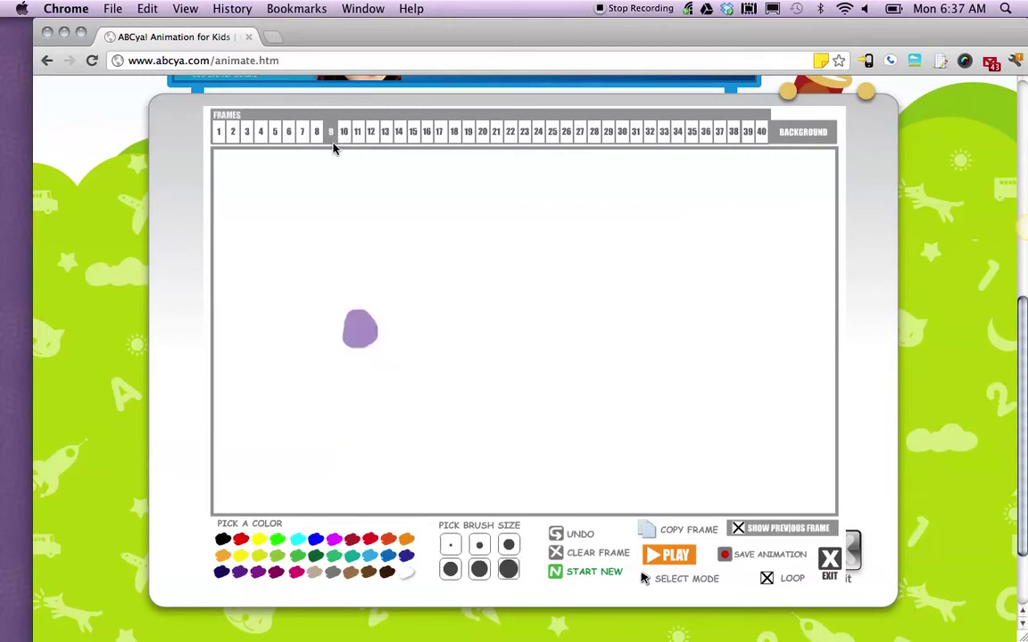
left_click(319, 136)
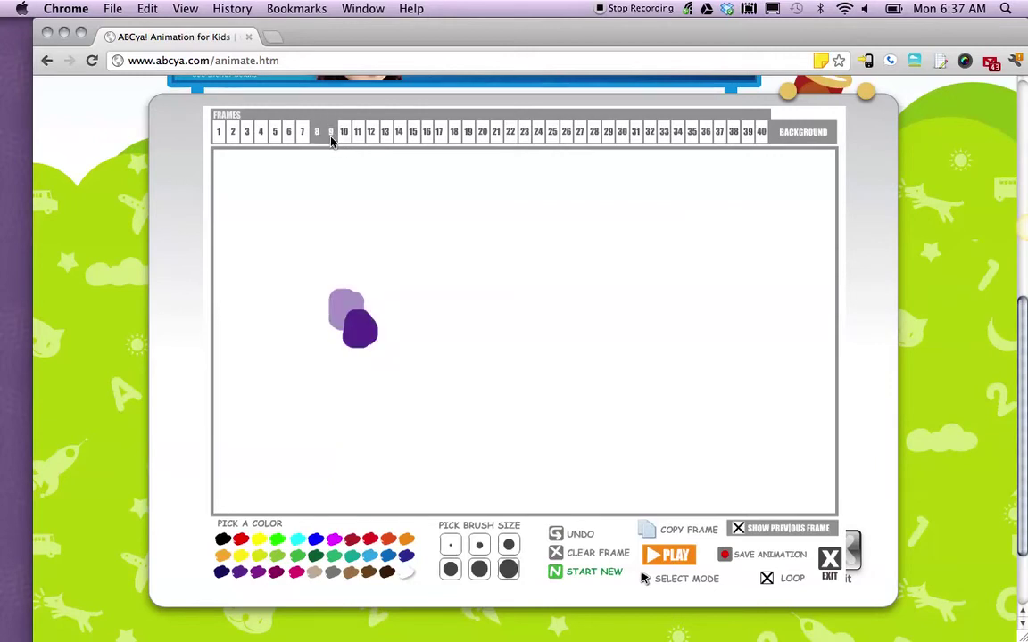
left_click(331, 134)
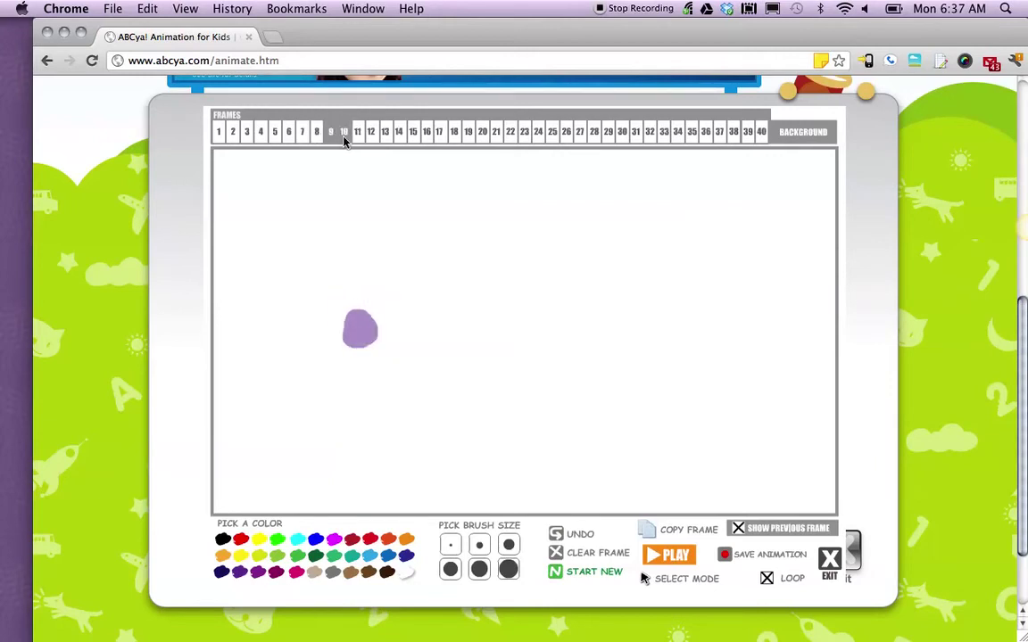
left_click(343, 135)
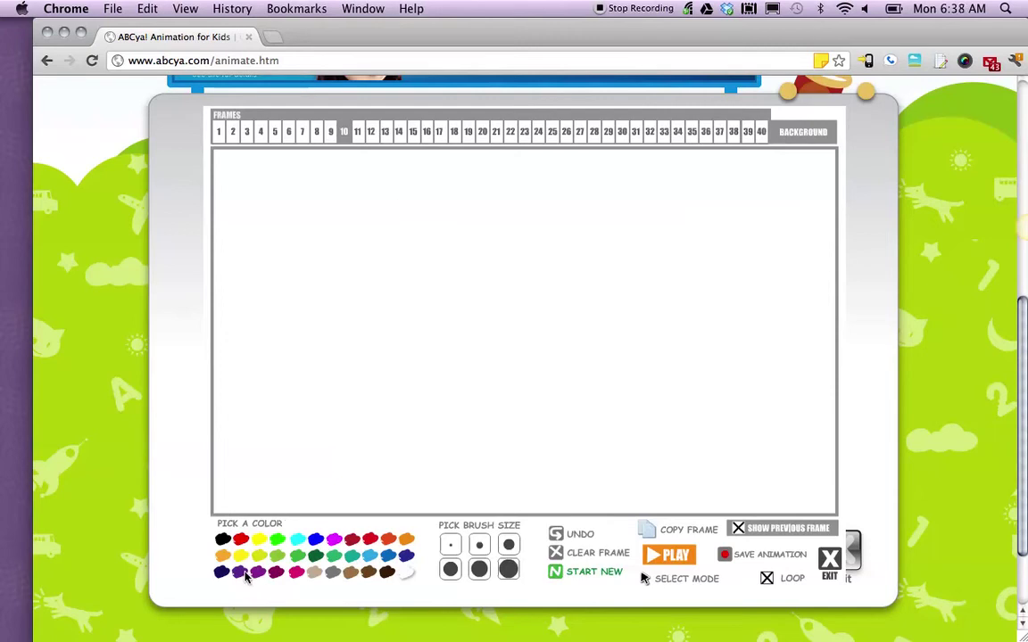
- Return to Drawing Mode and paint a small green ball near the top of frame 10
left_click(688, 590)
left_click(688, 590)
left_click(688, 590)
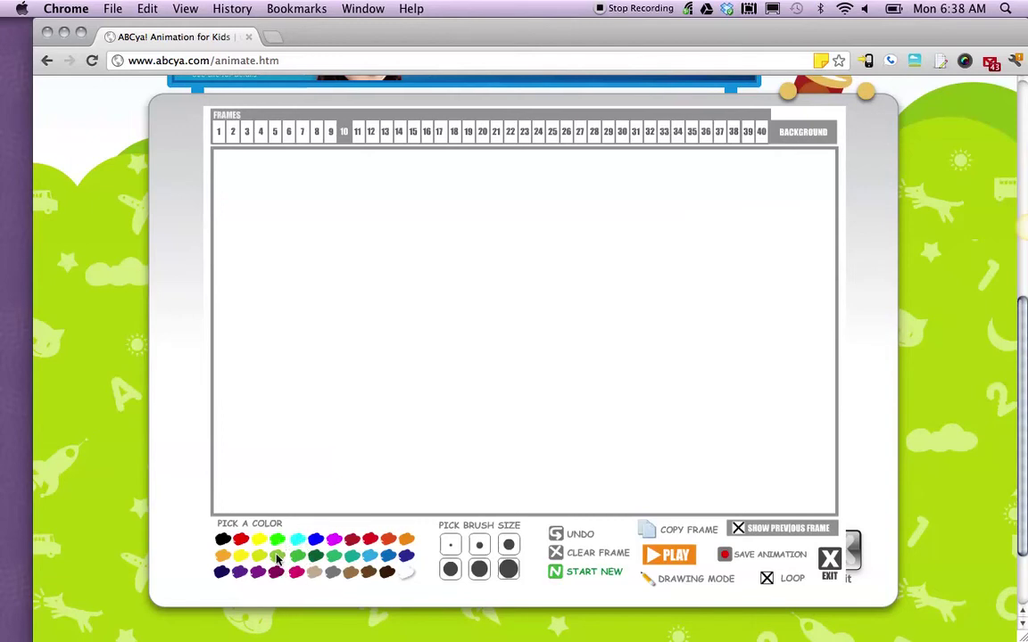
left_click(397, 169)
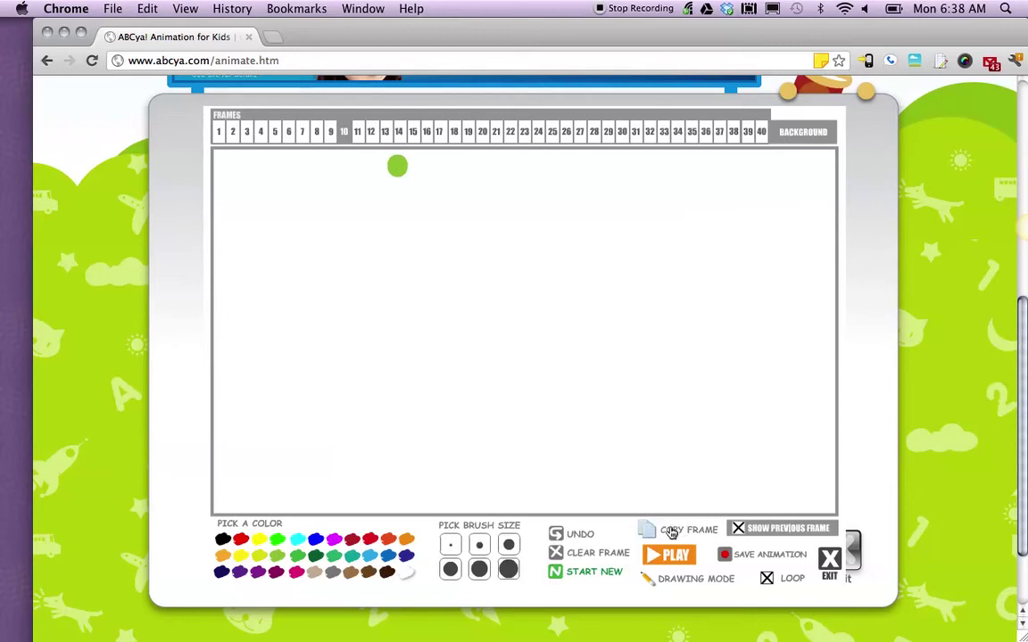
- Copy frame 10 into frame 11 and shift its green ball slightly down-right
left_click(345, 132)
left_click(686, 531)
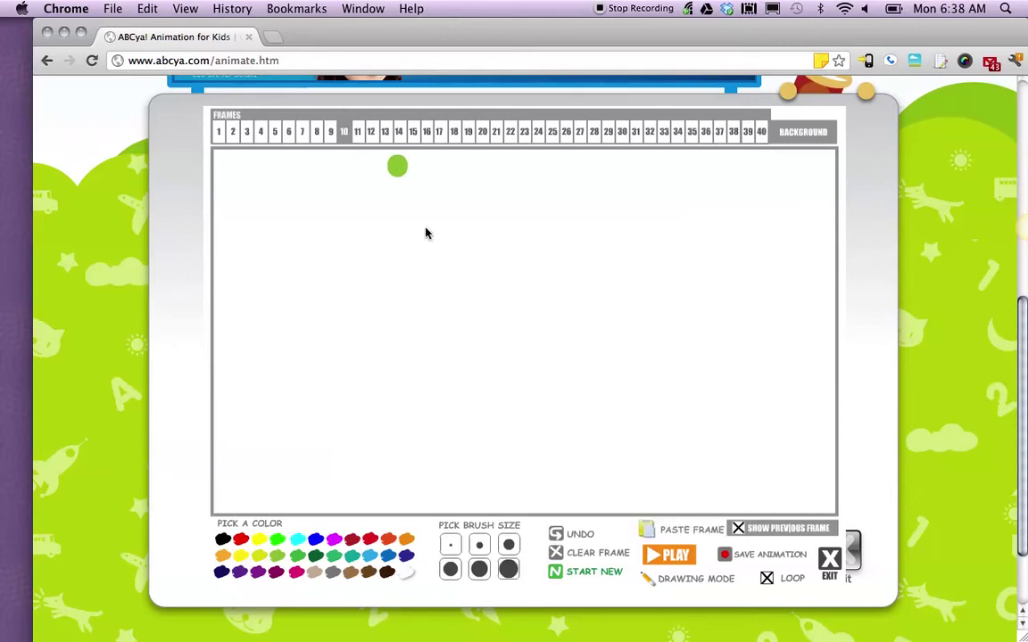
left_click(358, 132)
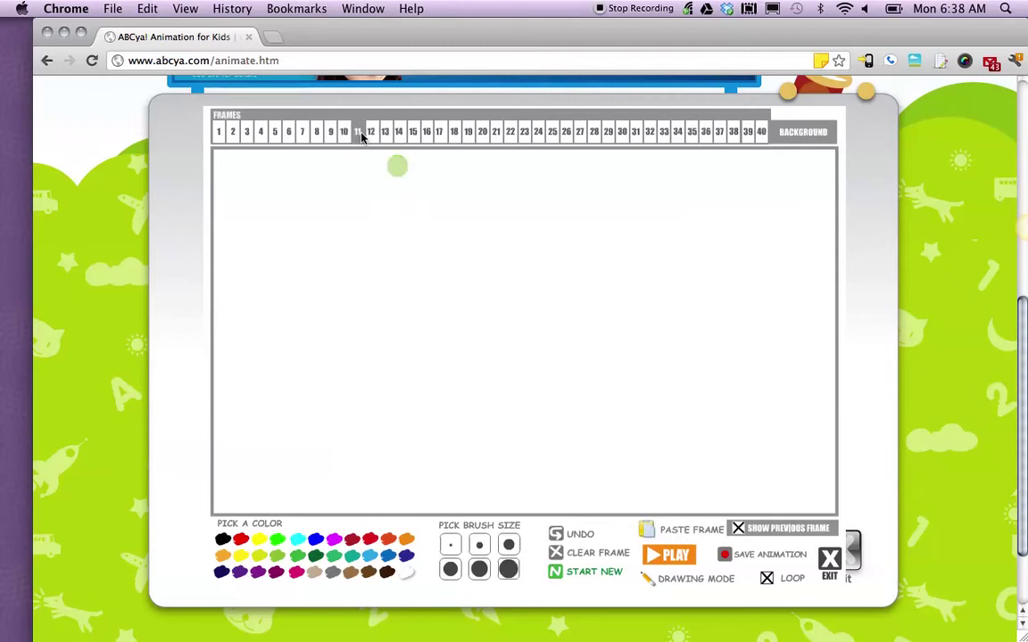
left_click(683, 533)
left_click(688, 580)
left_click(401, 175)
mouse_move(404, 178)
left_mouse_down()
mouse_move(424, 184)
mouse_move(414, 190)
left_mouse_up()
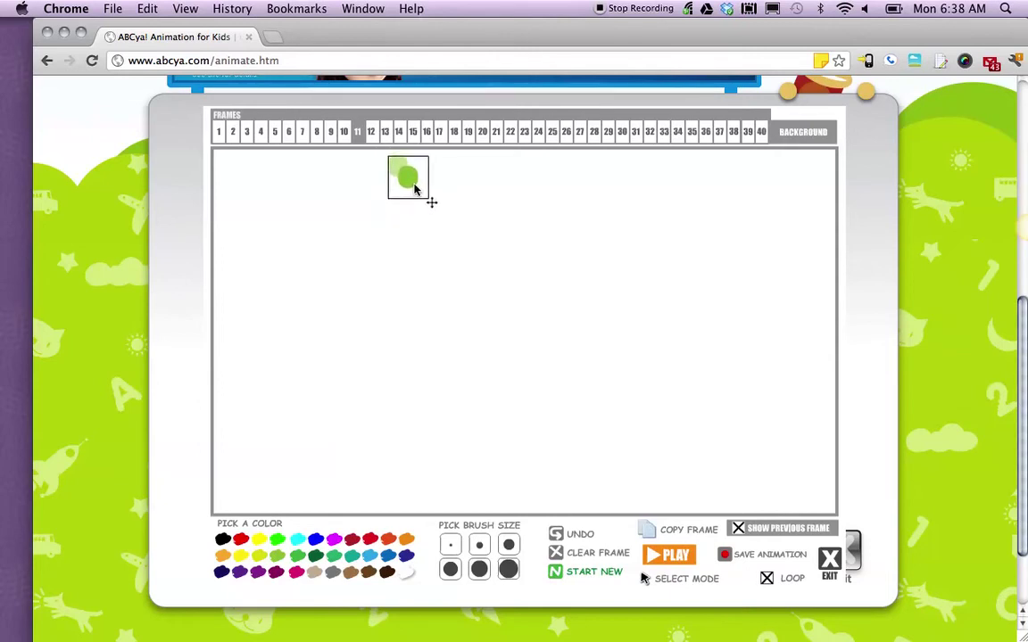
- Copy frame 11 into frame 12 and shift the green ball slightly down-right
left_click(676, 534)
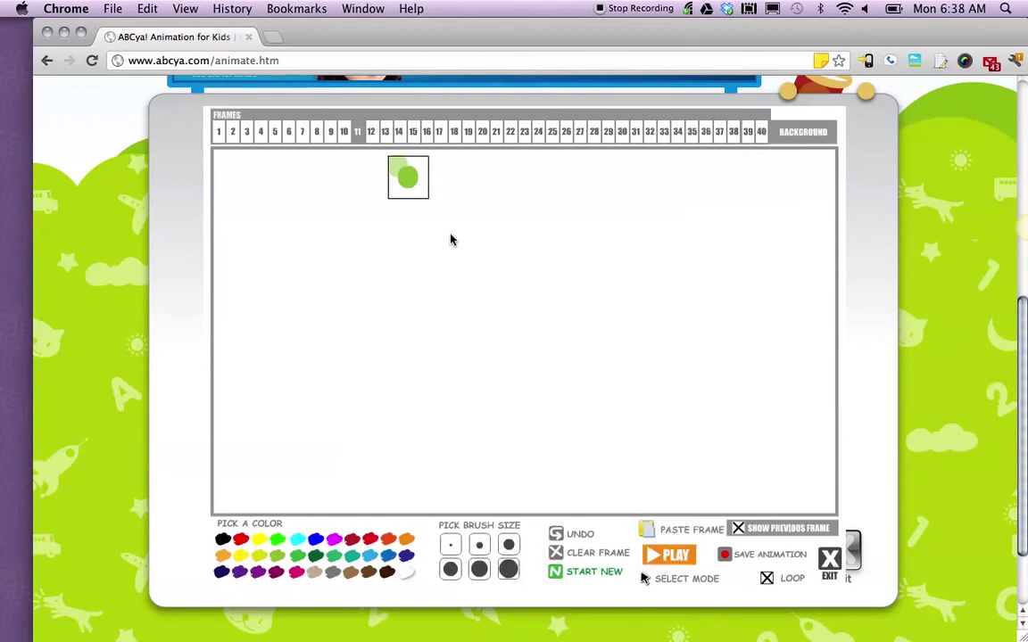
left_click(371, 131)
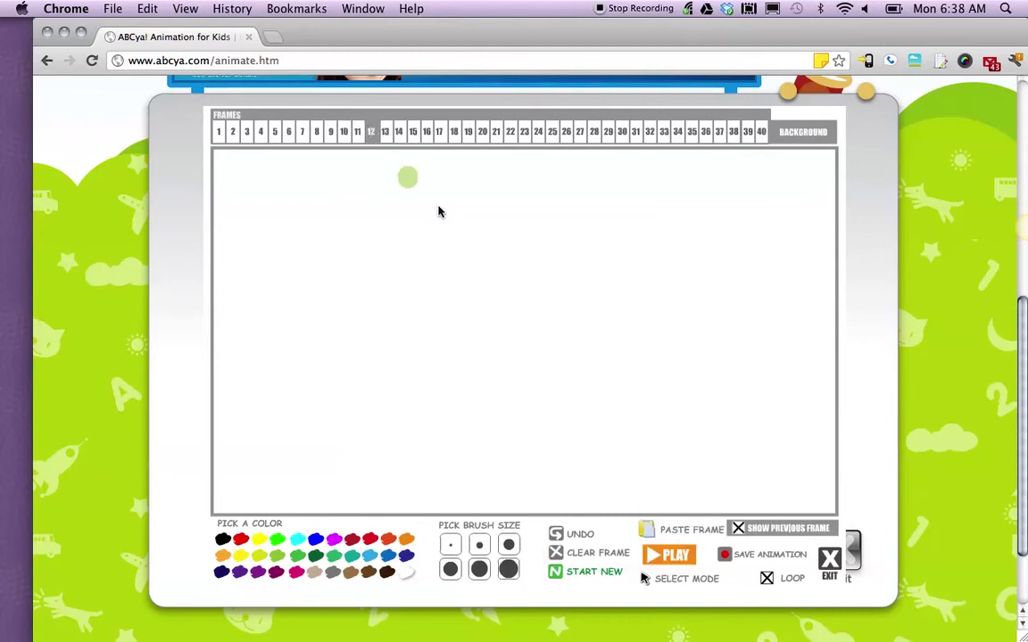
left_click(651, 530)
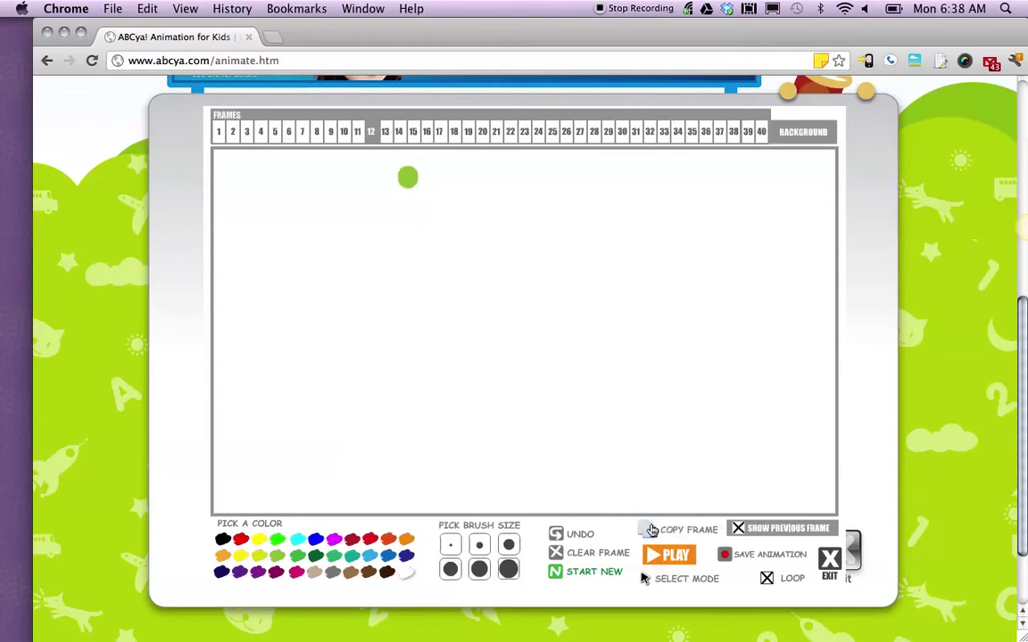
left_click(412, 190)
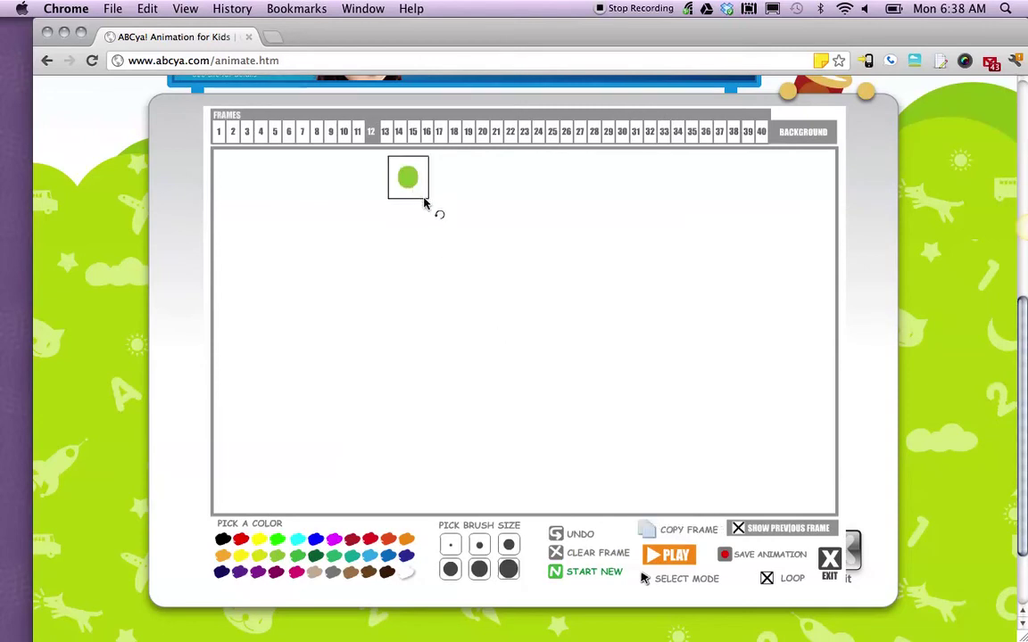
left_click_drag(415, 182, 424, 193)
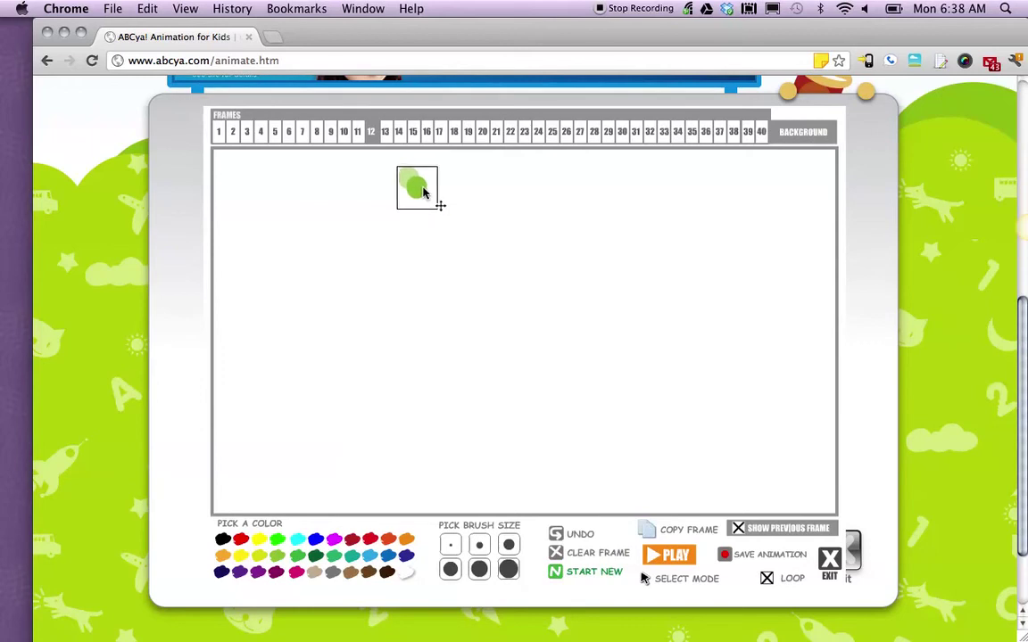
- Copy frame 12 into frame 13 and nudge the green ball down-right
left_click(671, 530)
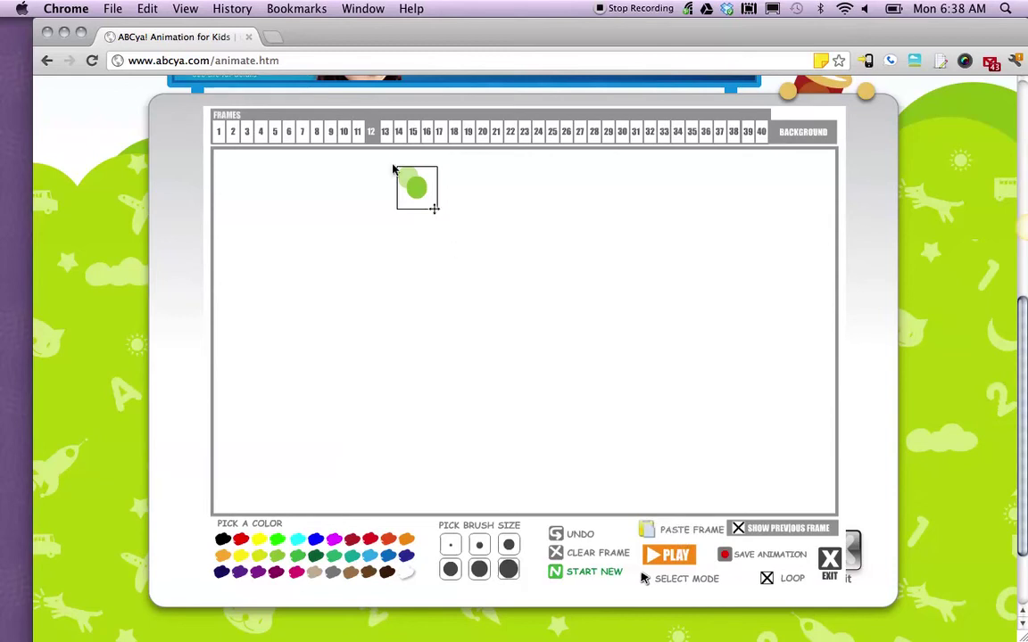
left_click(383, 133)
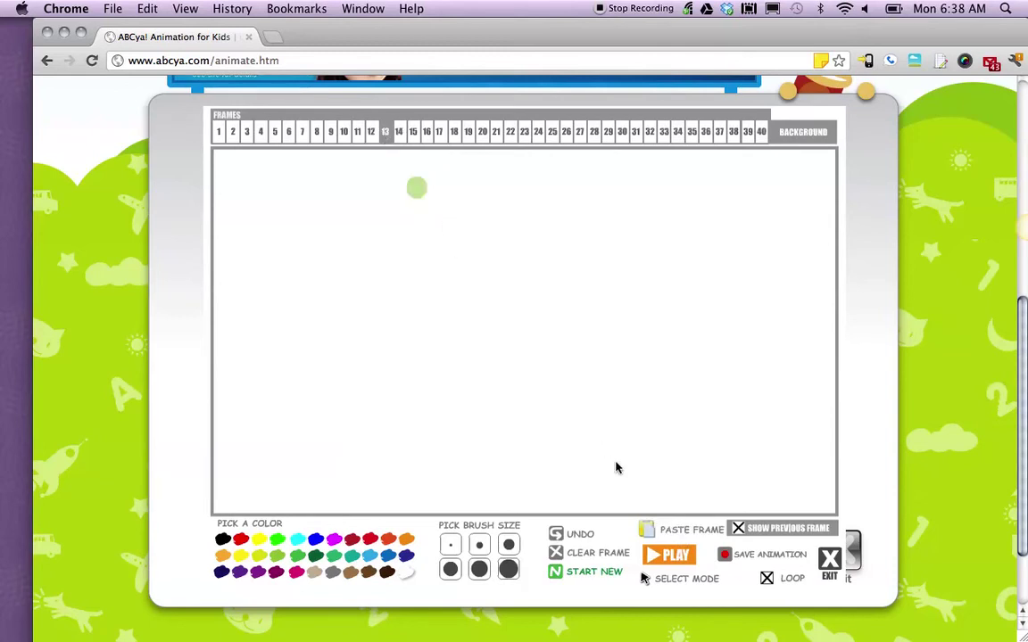
left_click(668, 530)
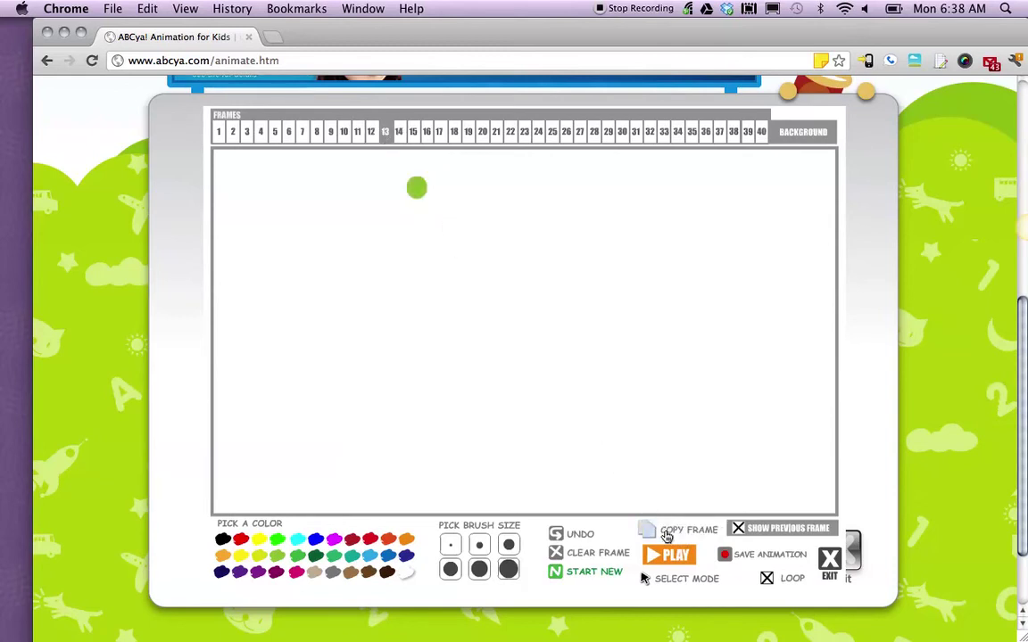
left_click(419, 190)
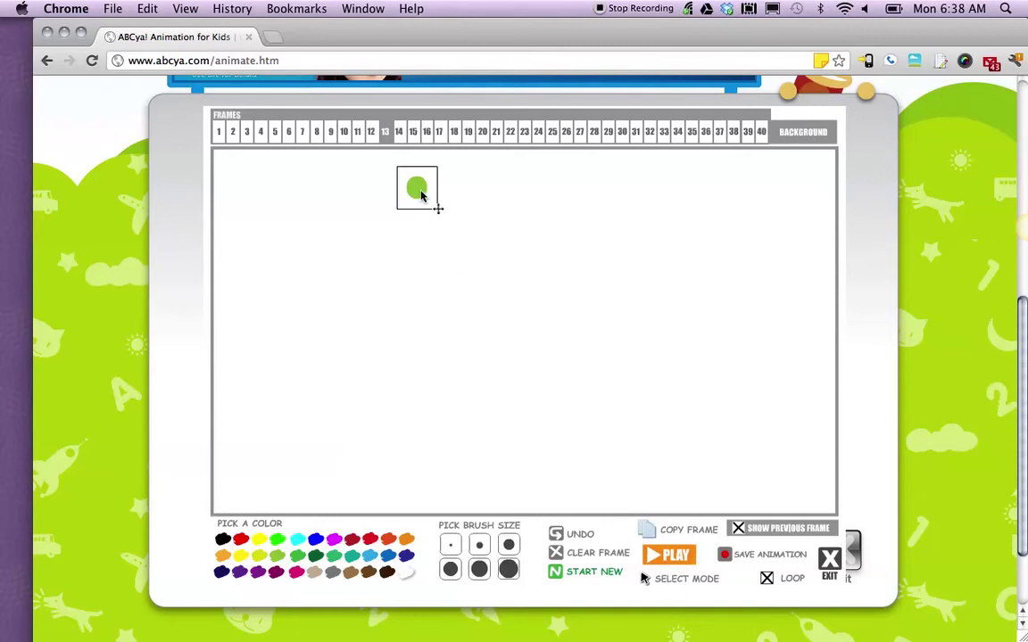
left_click_drag(421, 197, 431, 206)
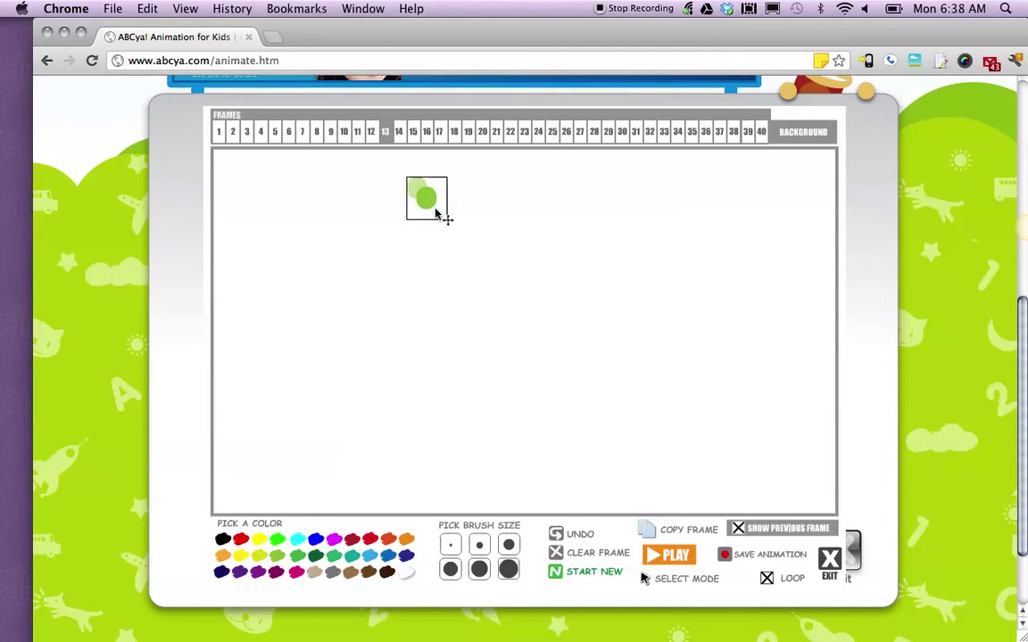
- Copy frame 13 into frame 14 and move the green ball further down-right
left_click(656, 529)
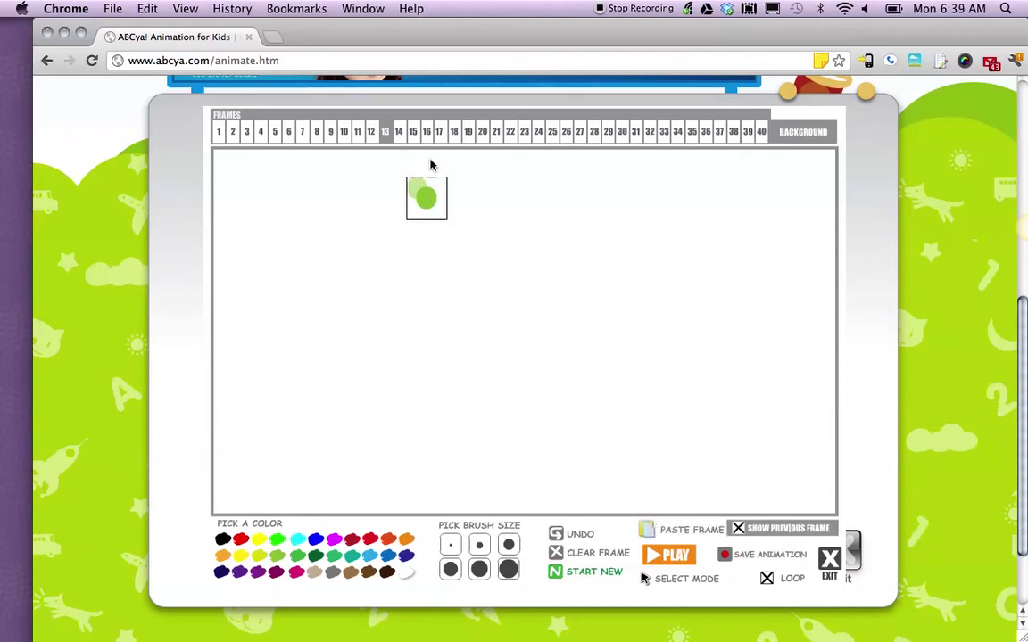
left_click(401, 136)
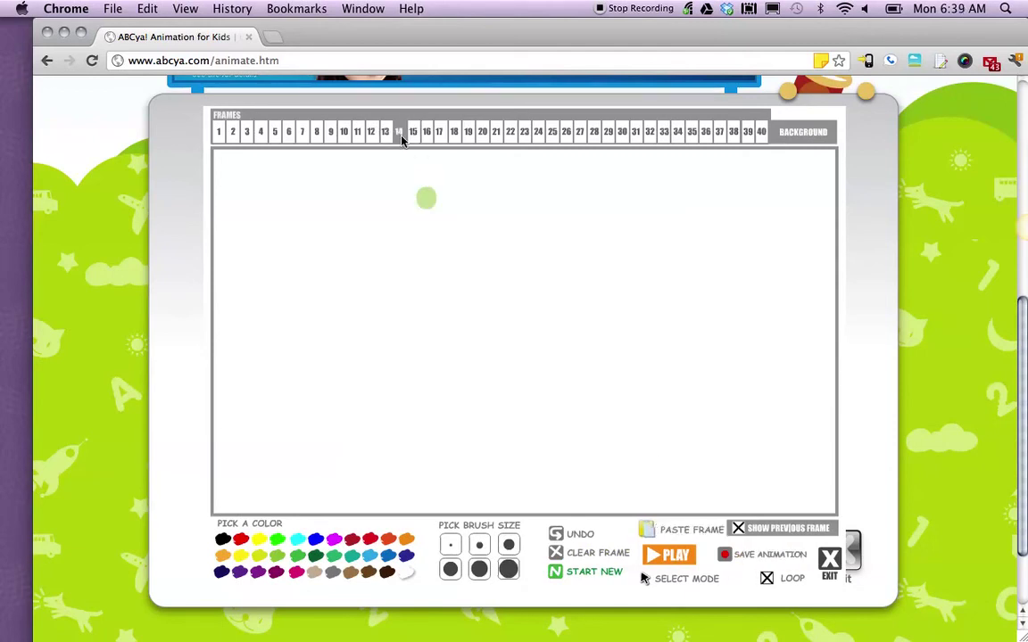
left_click(683, 531)
left_click(429, 201)
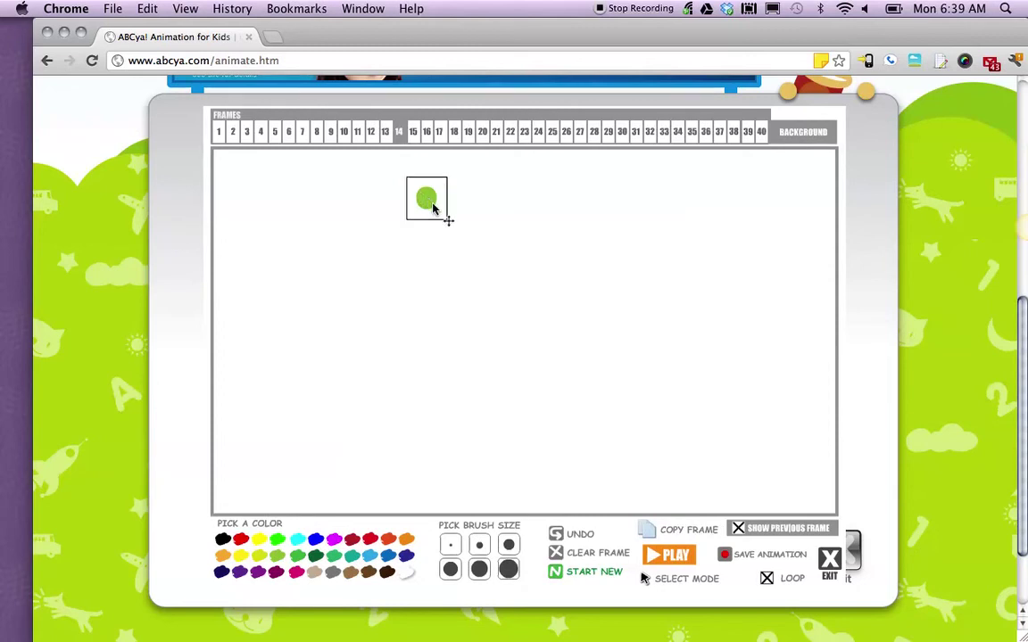
left_click_drag(434, 208, 441, 220)
- Copy frame 14 into frame 15 and nudge the green ball down-right
left_click(667, 532)
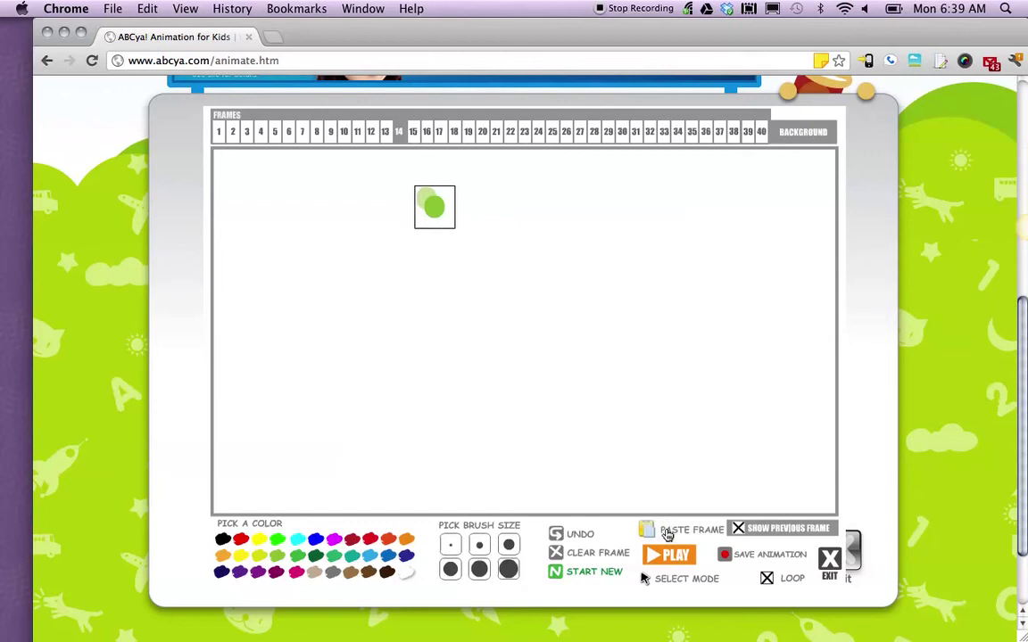
left_click(412, 131)
left_click(682, 532)
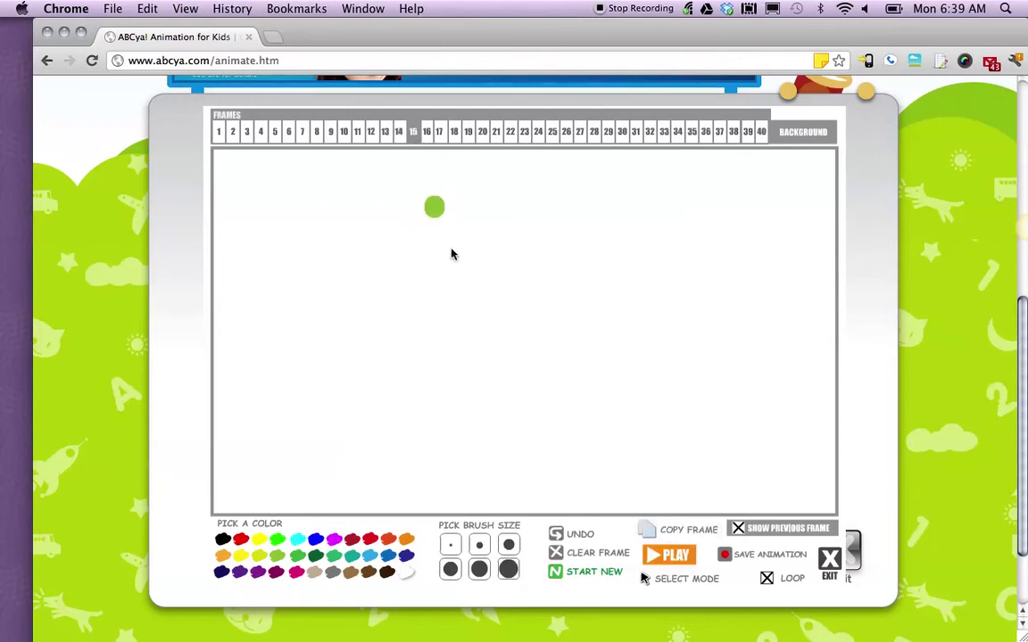
left_click(436, 221)
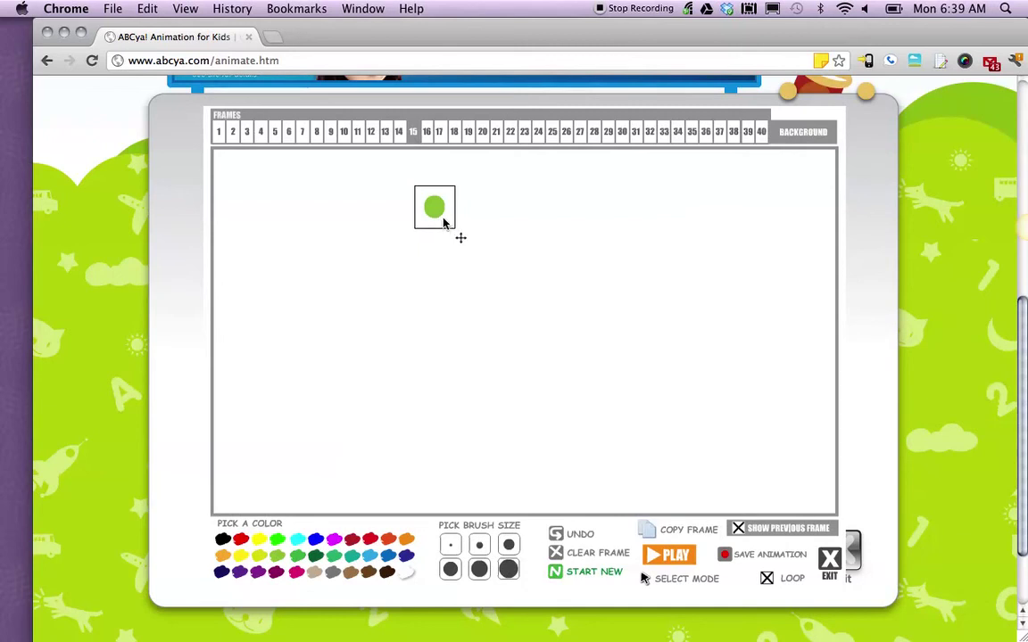
left_click_drag(437, 216, 447, 225)
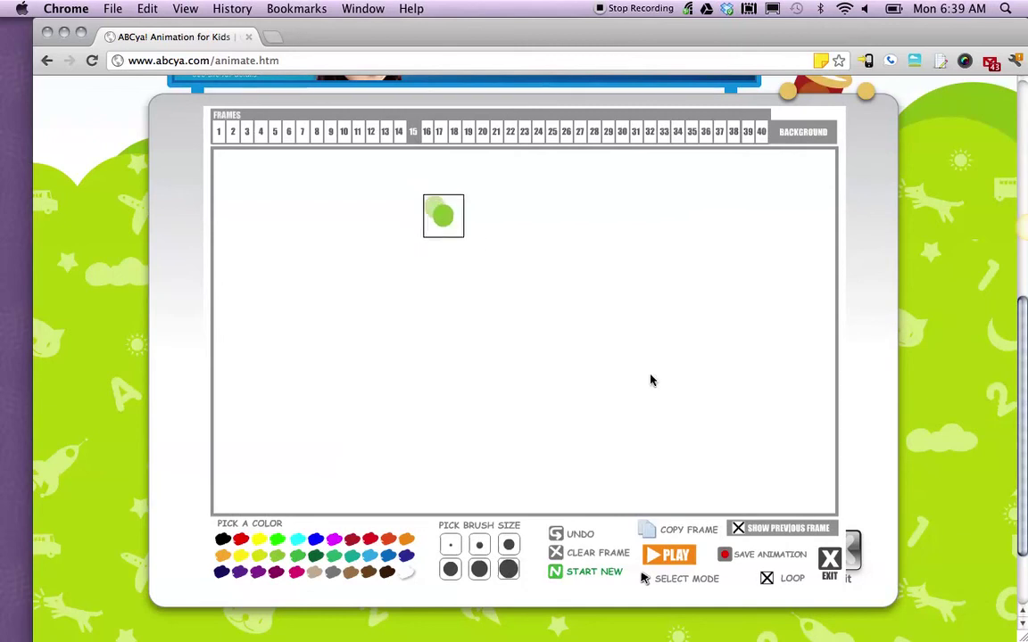
- Play and stop the purple-and-green ball animation twice to review it
left_click(684, 556)
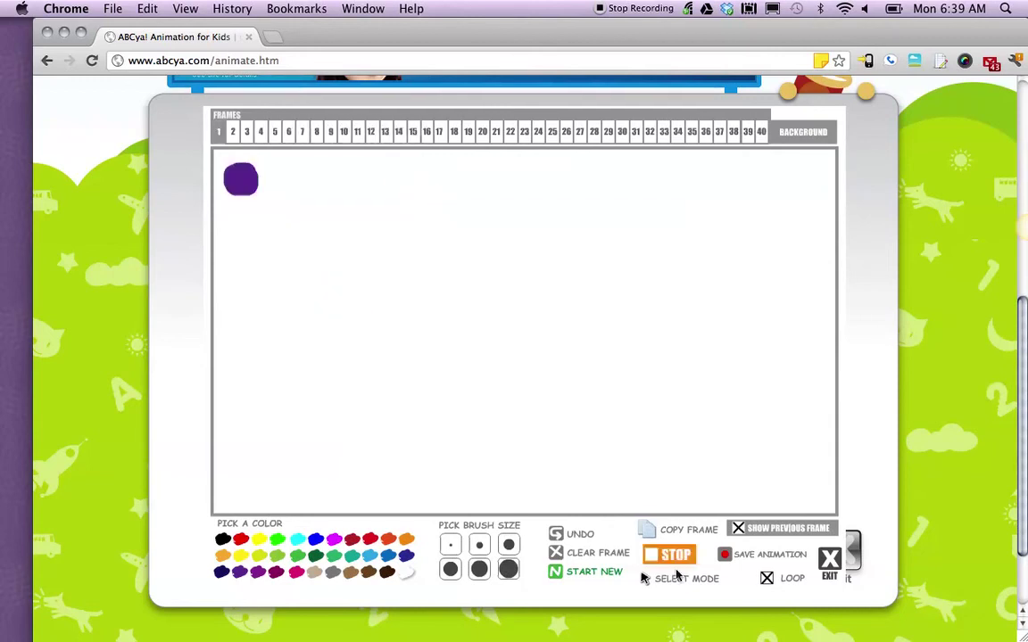
left_click(680, 558)
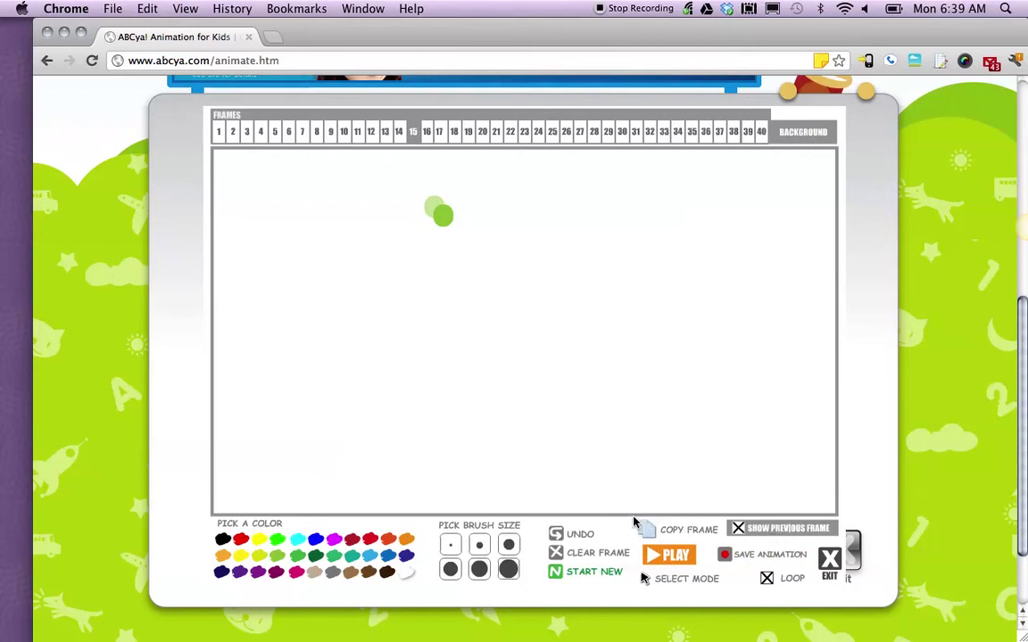
left_click(674, 587)
left_click(673, 582)
left_click(671, 556)
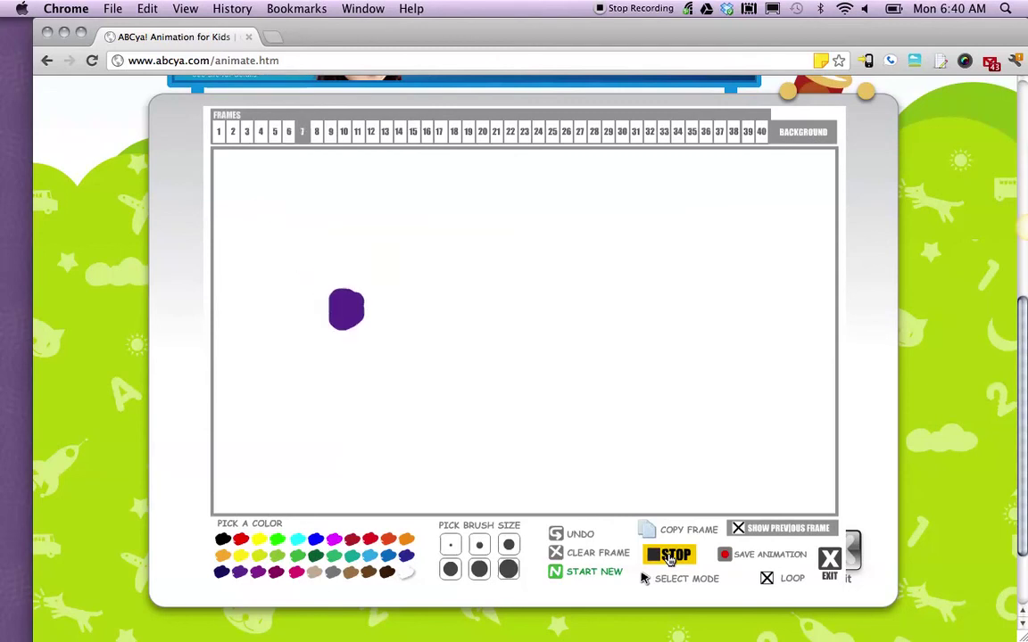
left_click(671, 557)
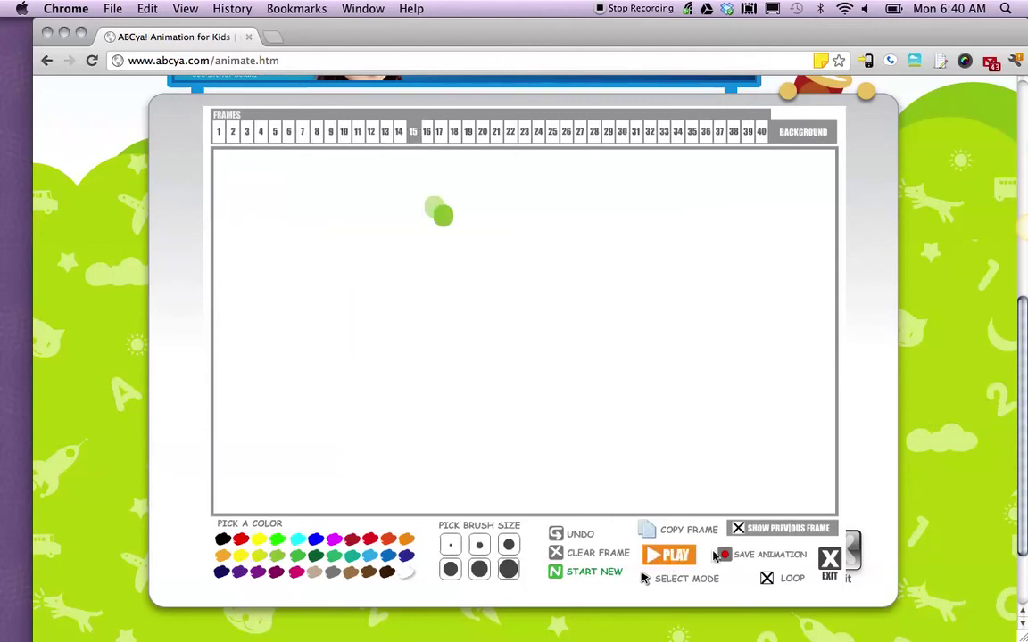
- Save the animation and dismiss the finished notice to get the MyDrawing.gif download dialog
left_click(734, 557)
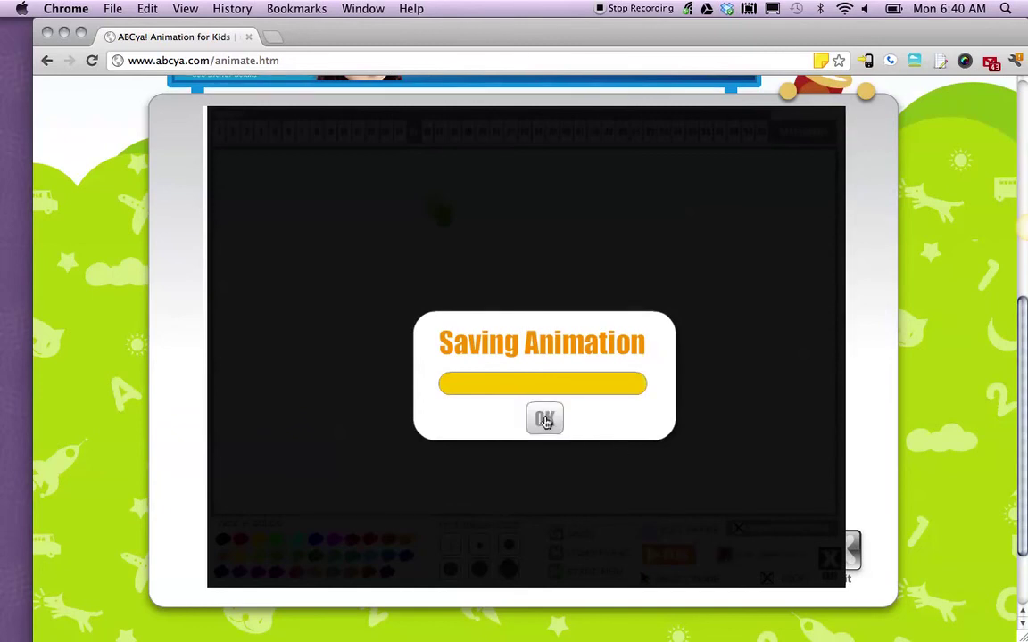
left_click(546, 420)
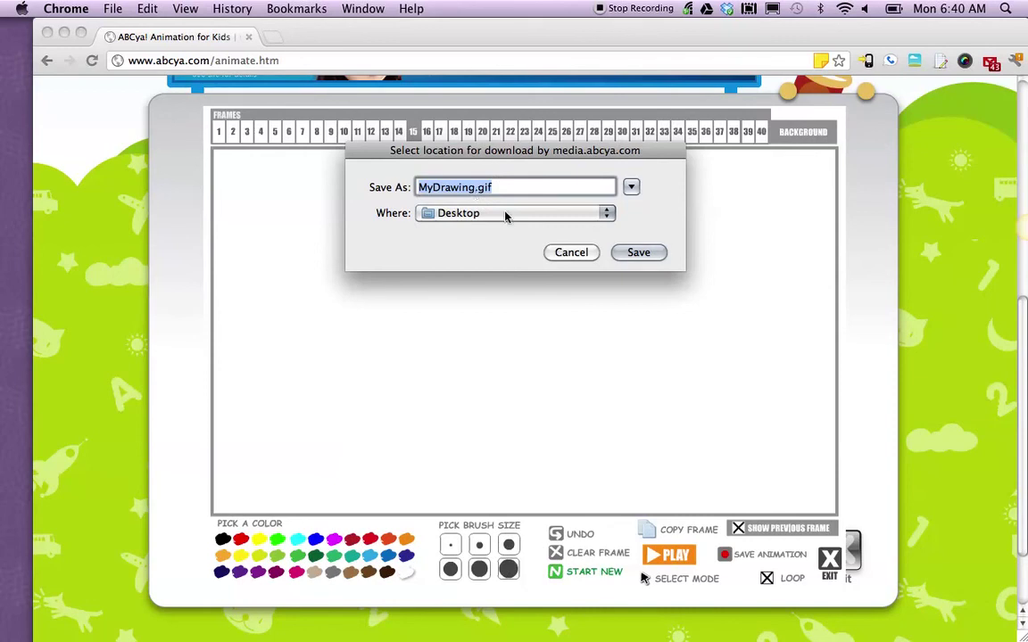
- Confirm saving the animation as MyDrawing.gif on the Desktop
left_click(659, 253)
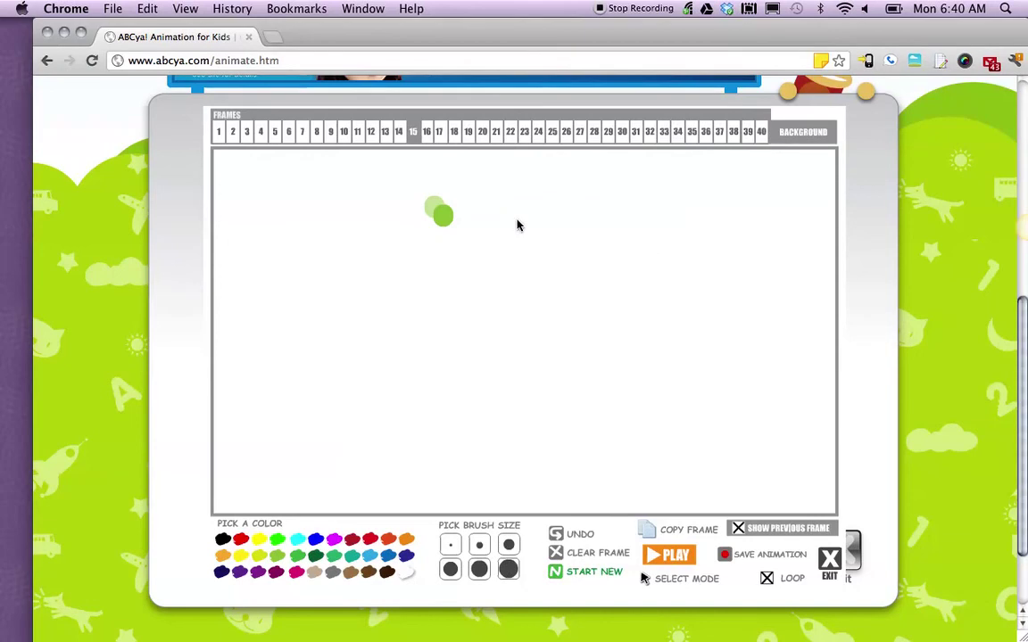